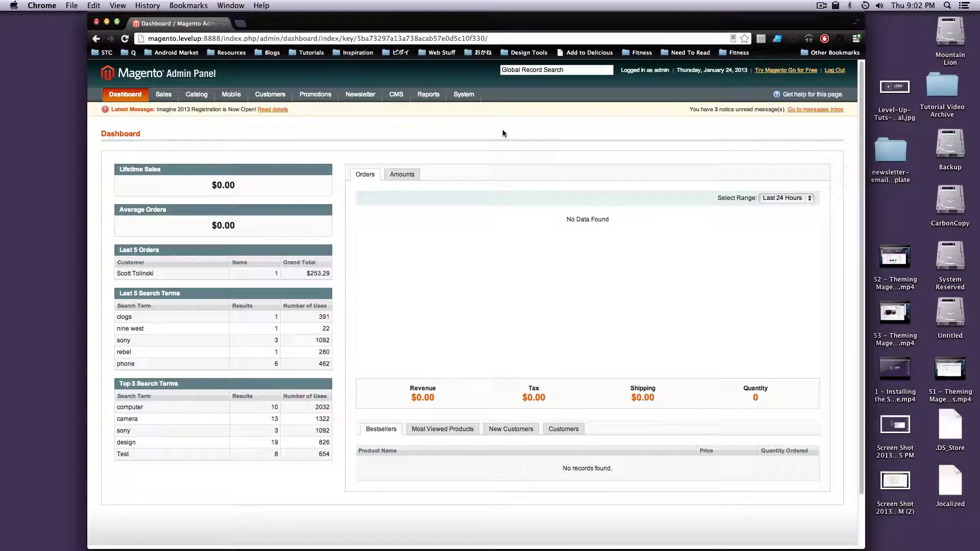
Go to System > Configuration to reach the store's General settings.
{"action": "mouse_move", "coordinate": [464, 97]}
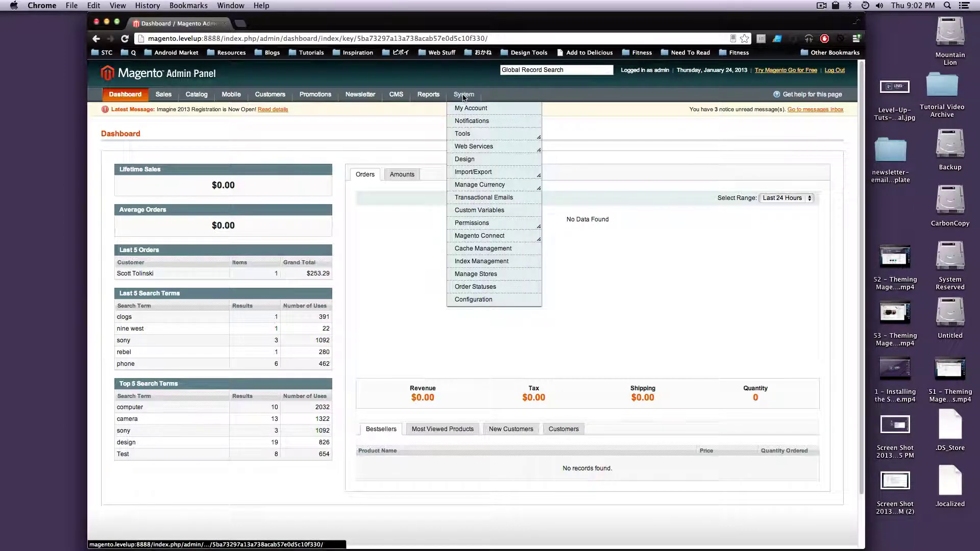
{"action": "left_click", "coordinate": [483, 302]}
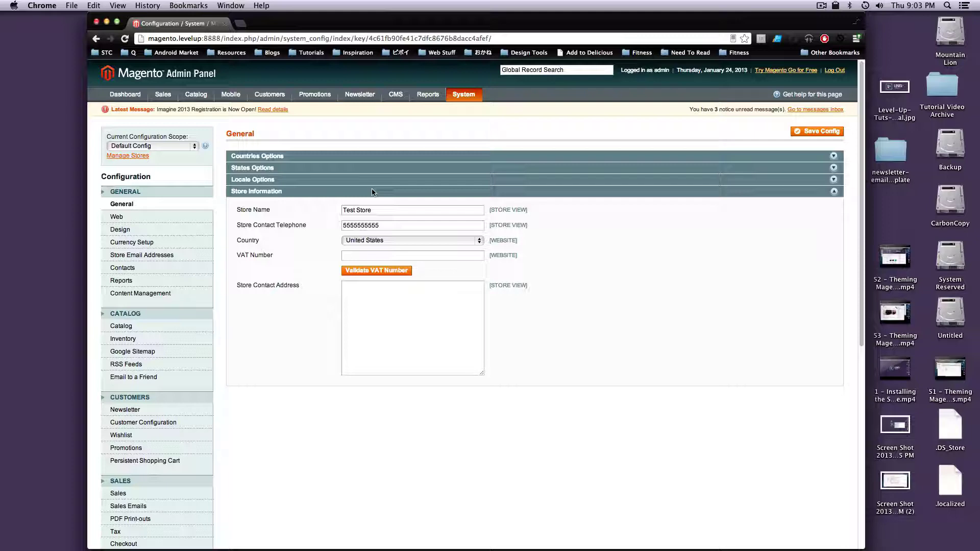
Scroll the configuration sidebar to the Sales group and open PayPal.
{"action": "scroll", "coordinate": [267, 268], "scroll_direction": "down", "scroll_amount": 10}
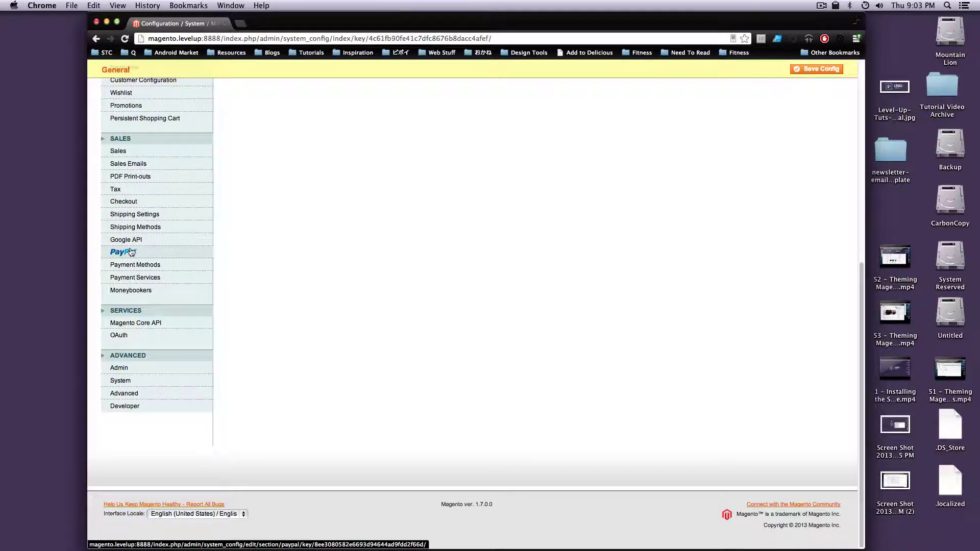
{"action": "left_click", "coordinate": [132, 252]}
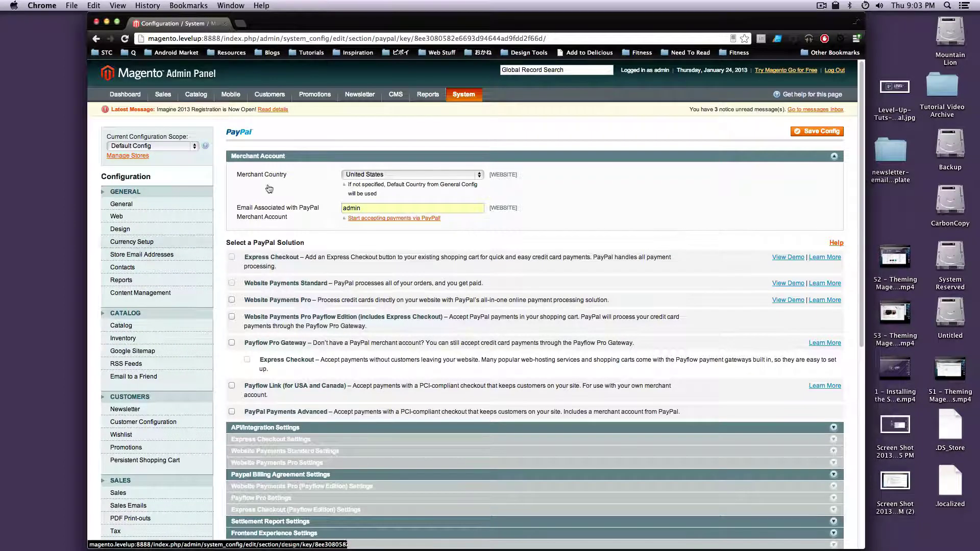
Replace 'admin' in the PayPal merchant account e-mail field with the merchant's e-mail address.
{"action": "left_click_drag", "start_coordinate": [232, 182], "coordinate": [279, 174]}
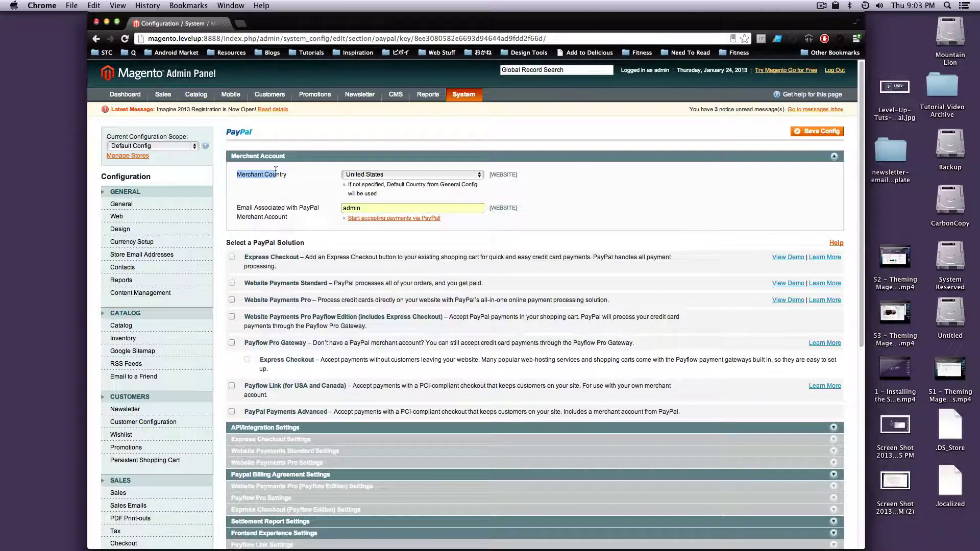
{"action": "left_click", "coordinate": [278, 179]}
{"action": "scroll", "coordinate": [265, 196], "scroll_direction": "down", "scroll_amount": 1}
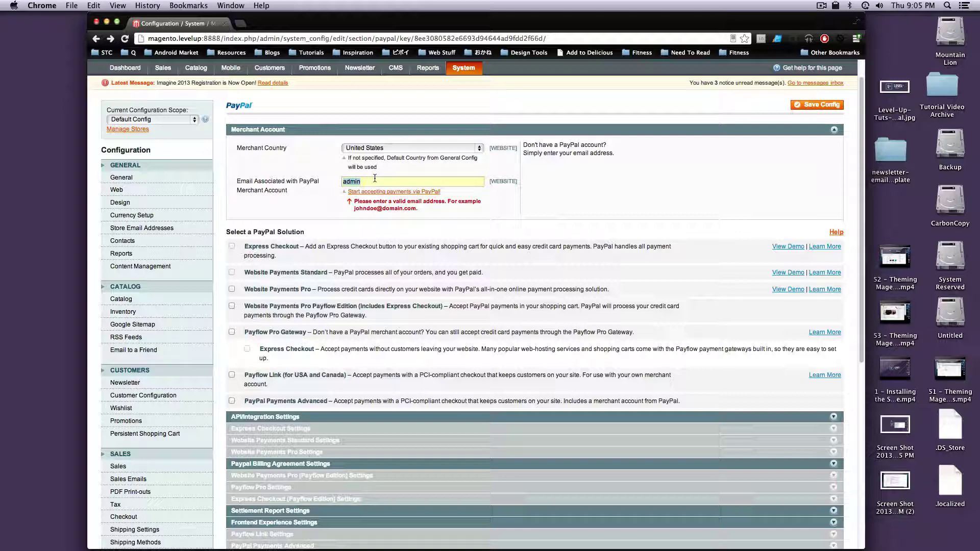
{"action": "key", "text": "BackSpace"}
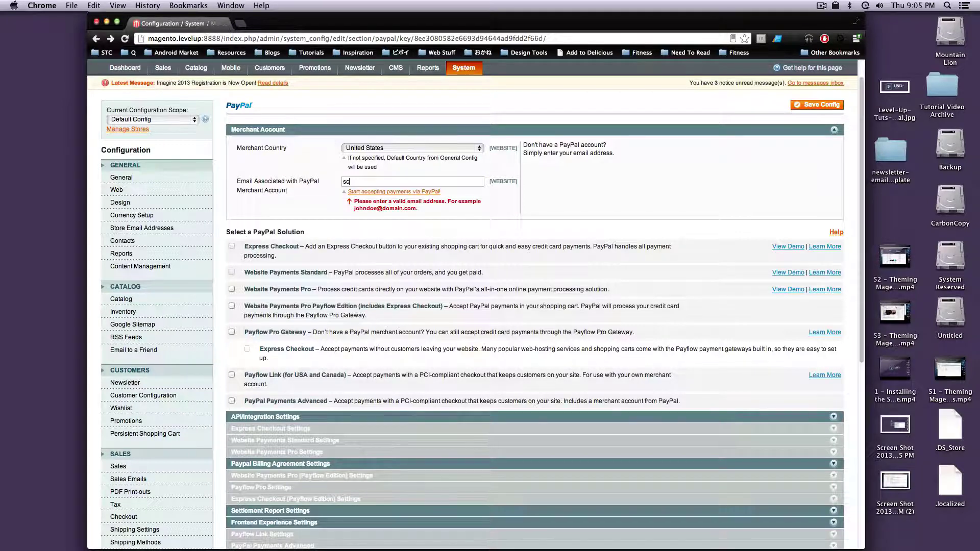
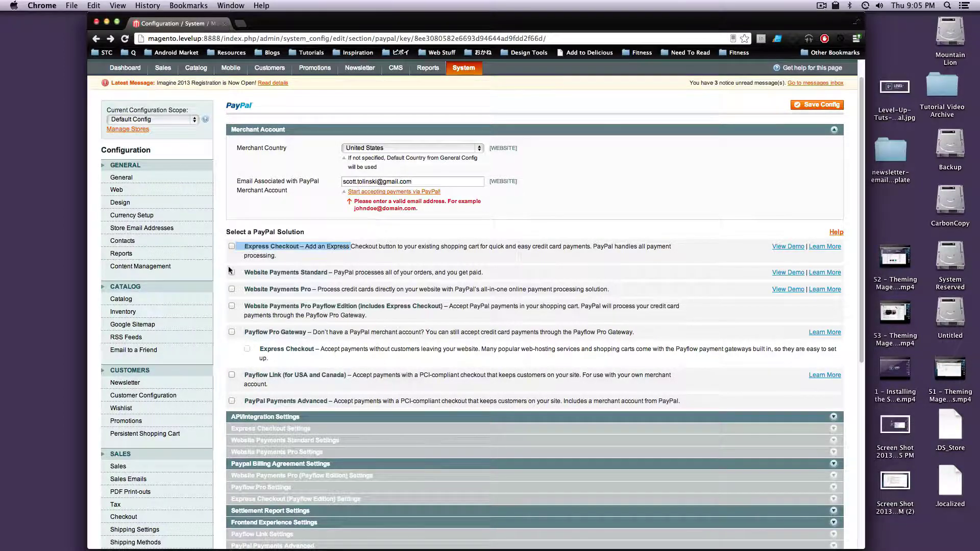
Confirm the new e-mail and tick Express Checkout under Select a PayPal Solution.
{"action": "left_click", "coordinate": [274, 246]}
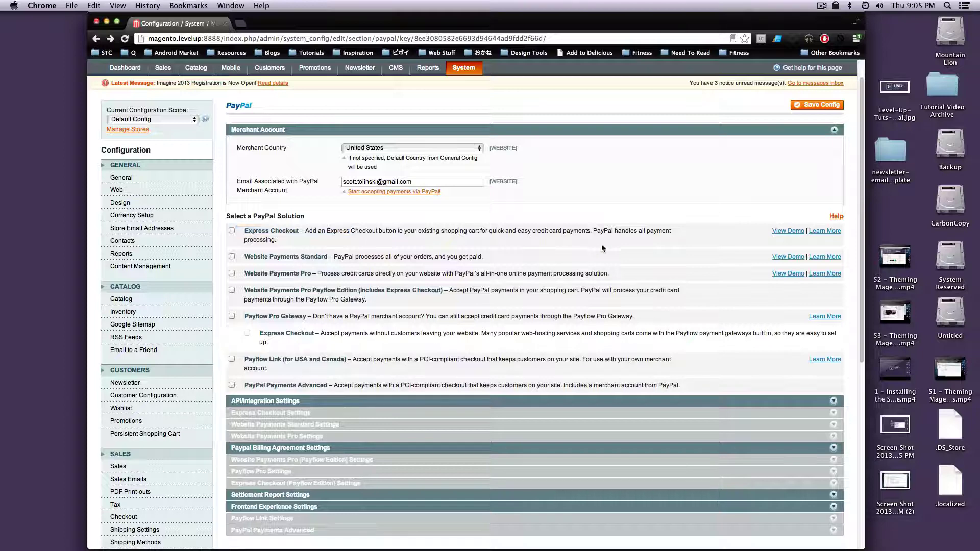
{"action": "left_click", "coordinate": [232, 231]}
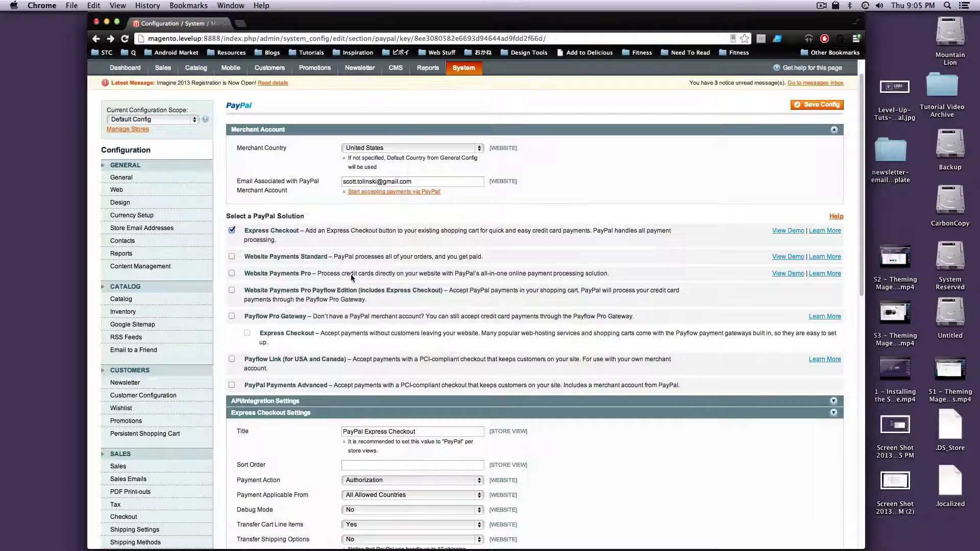
{"action": "scroll", "coordinate": [379, 317], "scroll_direction": "down", "scroll_amount": 1}
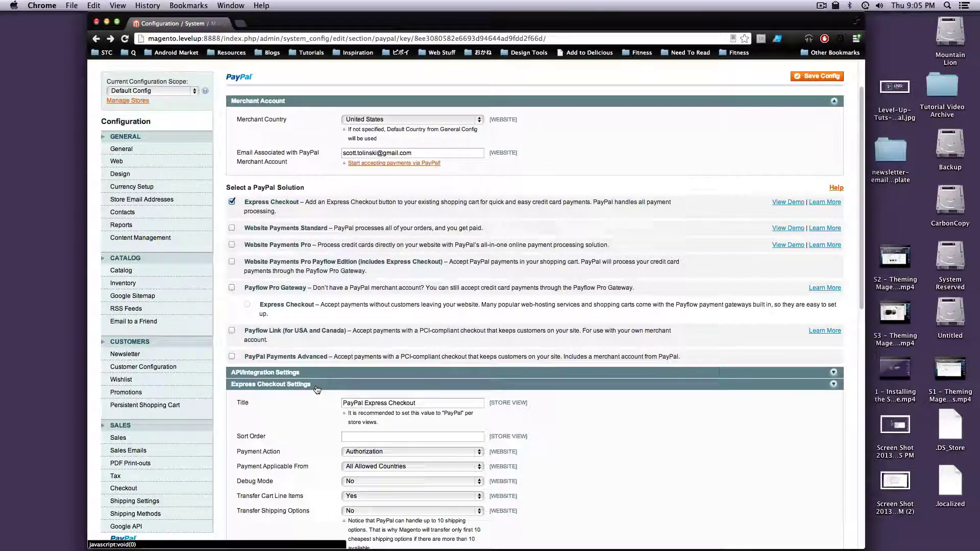
Trim the Express Checkout title to 'PayPal' and set Sort Order to 0.
{"action": "scroll", "coordinate": [347, 327], "scroll_direction": "down", "scroll_amount": 5}
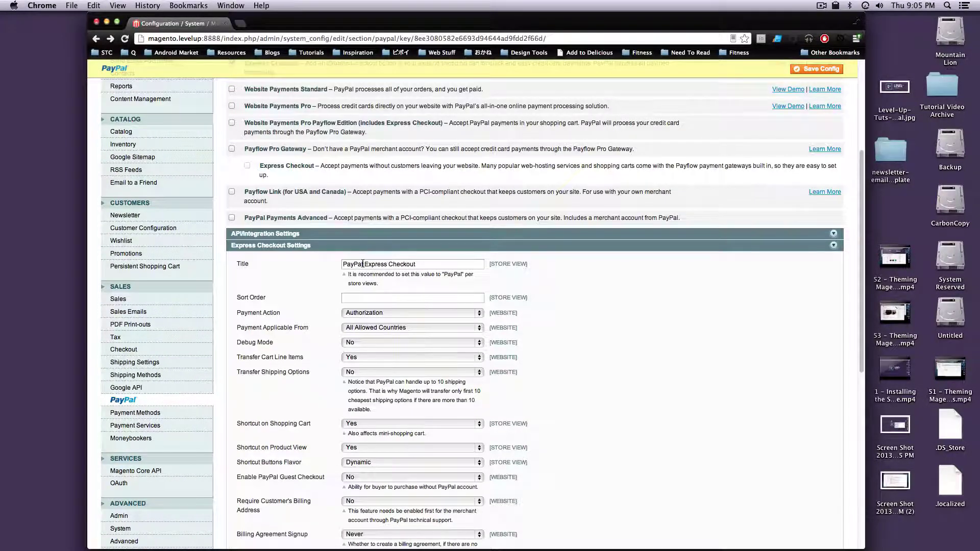
{"action": "left_click_drag", "start_coordinate": [362, 264], "coordinate": [470, 261]}
{"action": "key", "text": "BackSpace"}
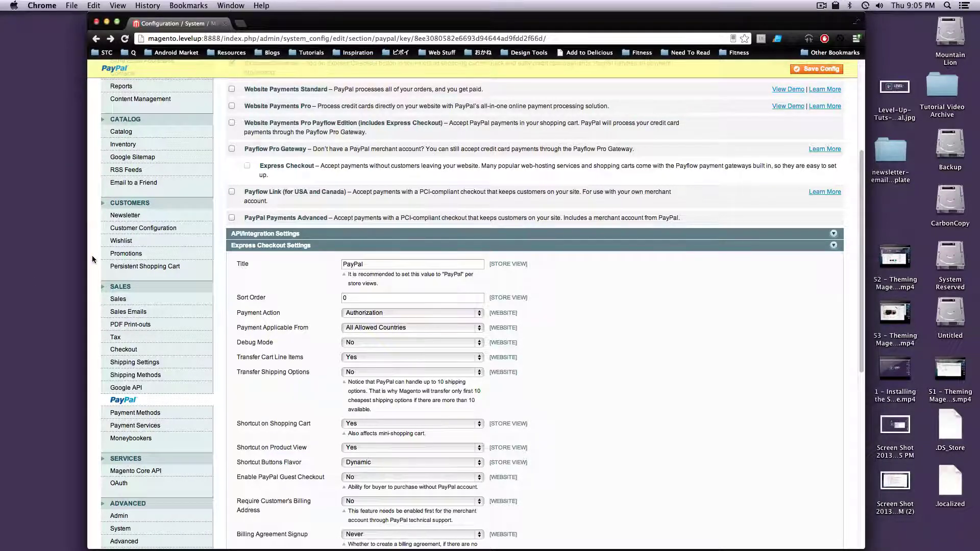
{"action": "mouse_move", "coordinate": [494, 388]}
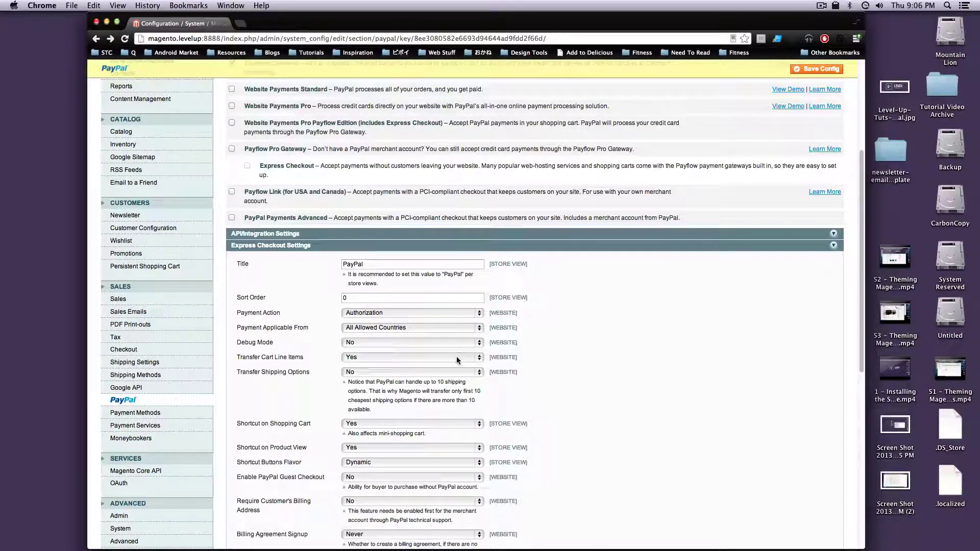
{"action": "mouse_move", "coordinate": [466, 400]}
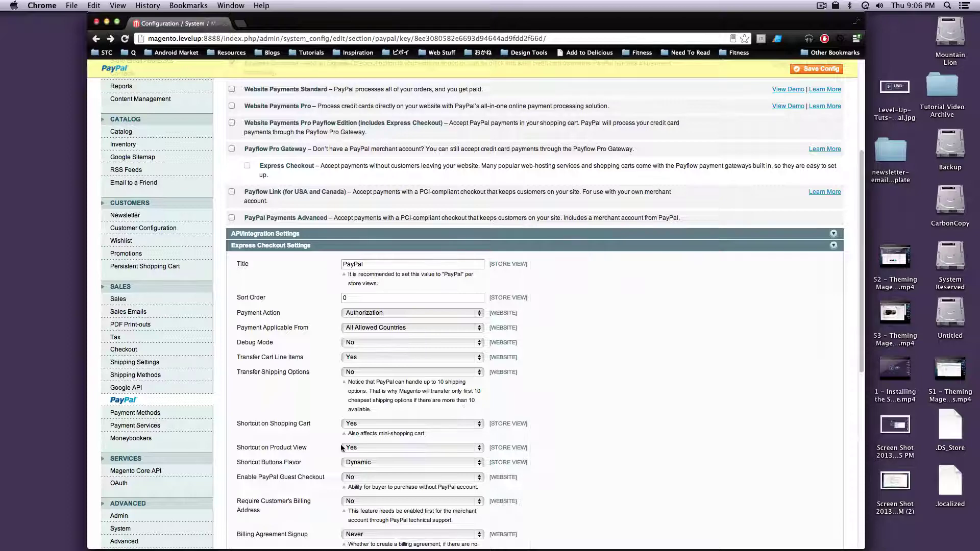
Set Express Checkout Debug Mode to Yes and dismiss the Time Machine backup alert.
{"action": "left_click", "coordinate": [354, 341]}
{"action": "left_click", "coordinate": [299, 347]}
{"action": "left_click_drag", "start_coordinate": [281, 347], "coordinate": [436, 342]}
{"action": "left_click", "coordinate": [436, 342]}
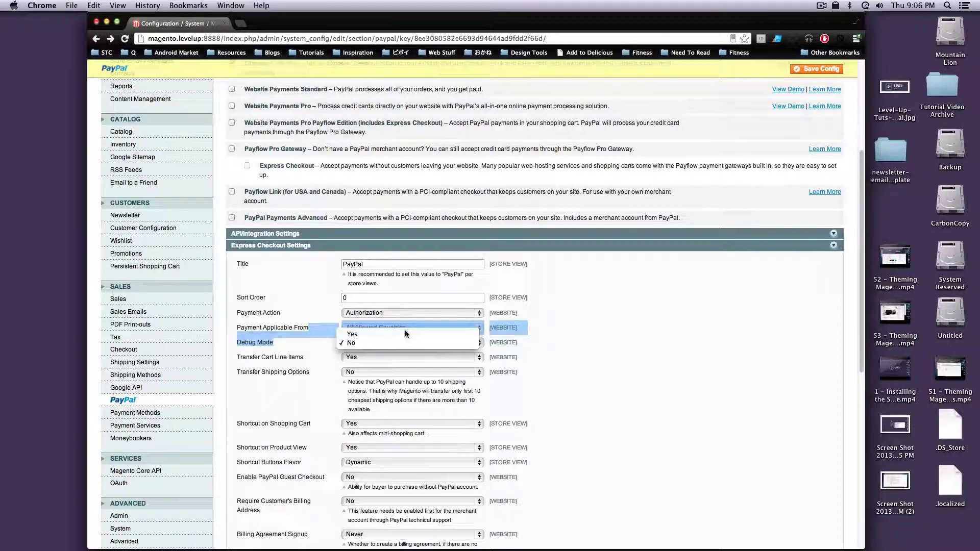
{"action": "left_click", "coordinate": [406, 329]}
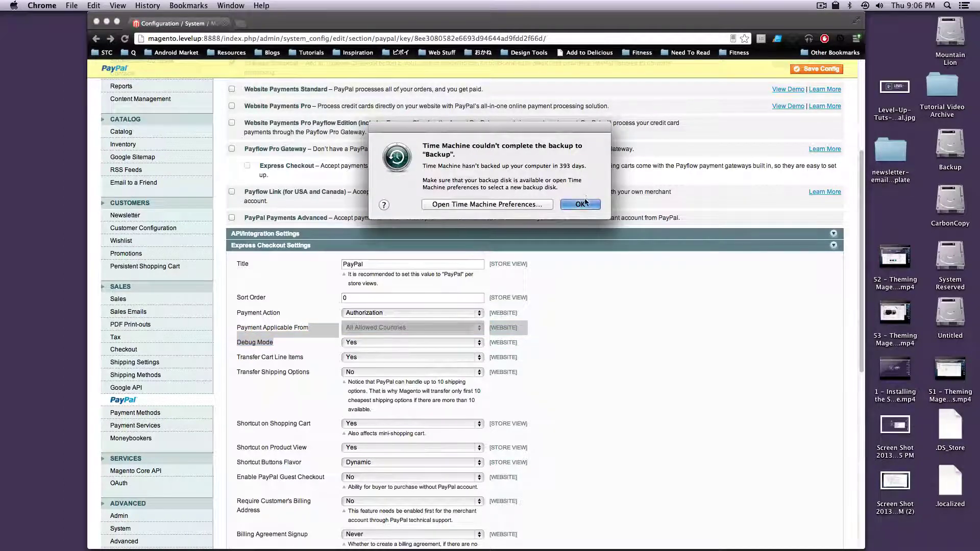
{"action": "left_click", "coordinate": [580, 204]}
{"action": "left_click", "coordinate": [594, 353]}
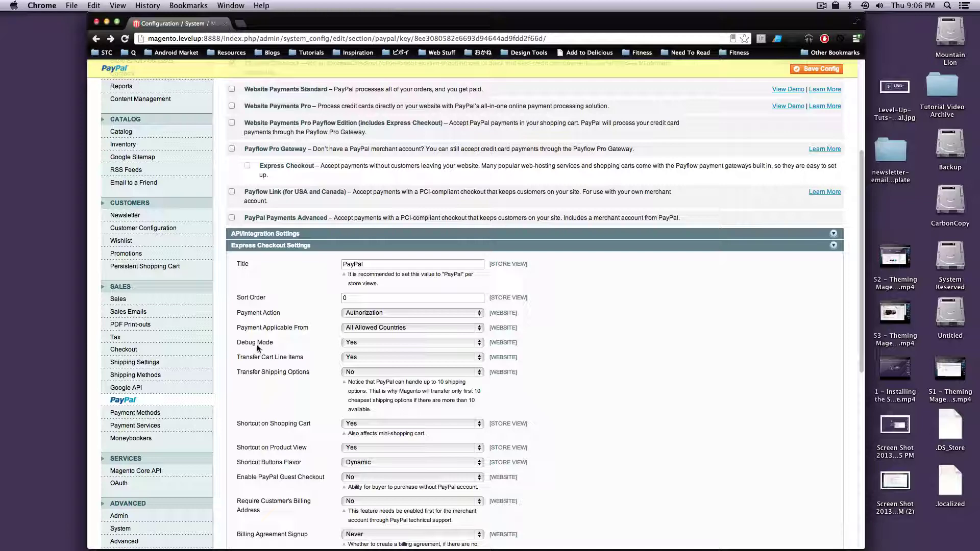
{"action": "triple_click", "coordinate": [263, 340]}
{"action": "left_click_drag", "start_coordinate": [325, 345], "coordinate": [243, 341]}
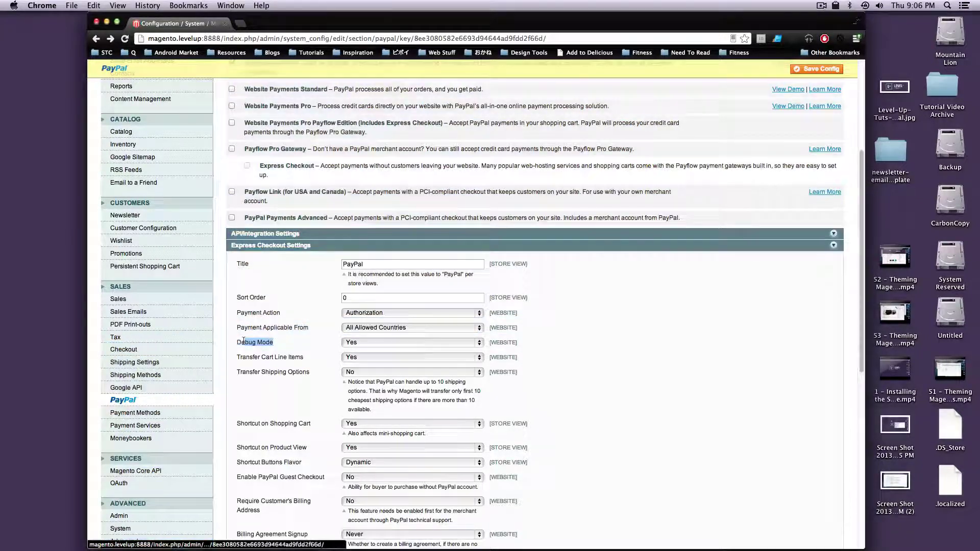
{"action": "left_click", "coordinate": [264, 343]}
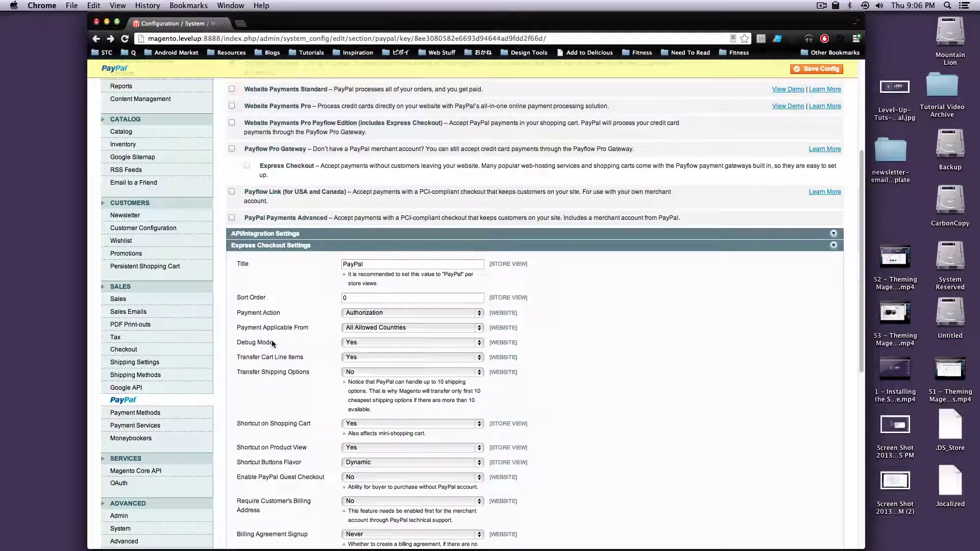
{"action": "scroll", "coordinate": [286, 306], "scroll_direction": "down", "scroll_amount": 3}
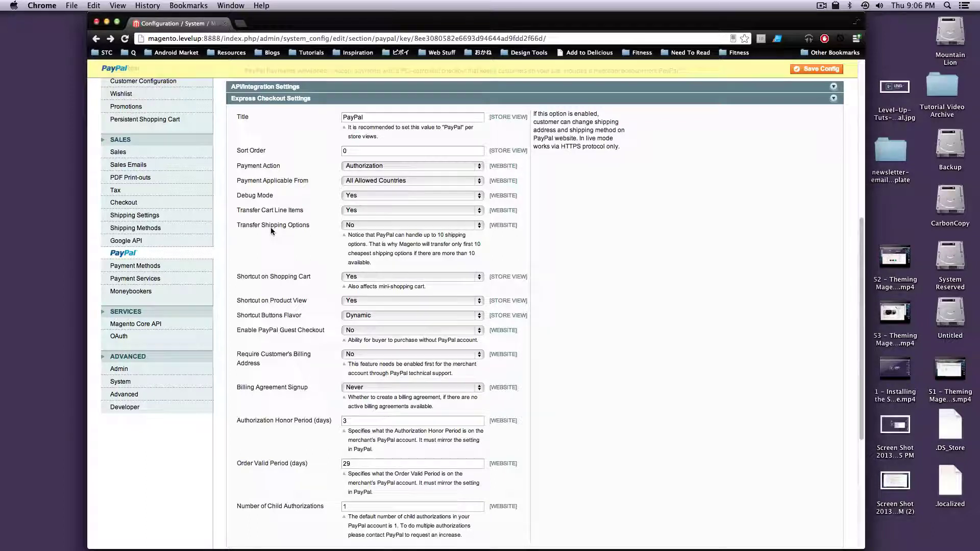
{"action": "left_click_drag", "start_coordinate": [269, 225], "coordinate": [301, 229]}
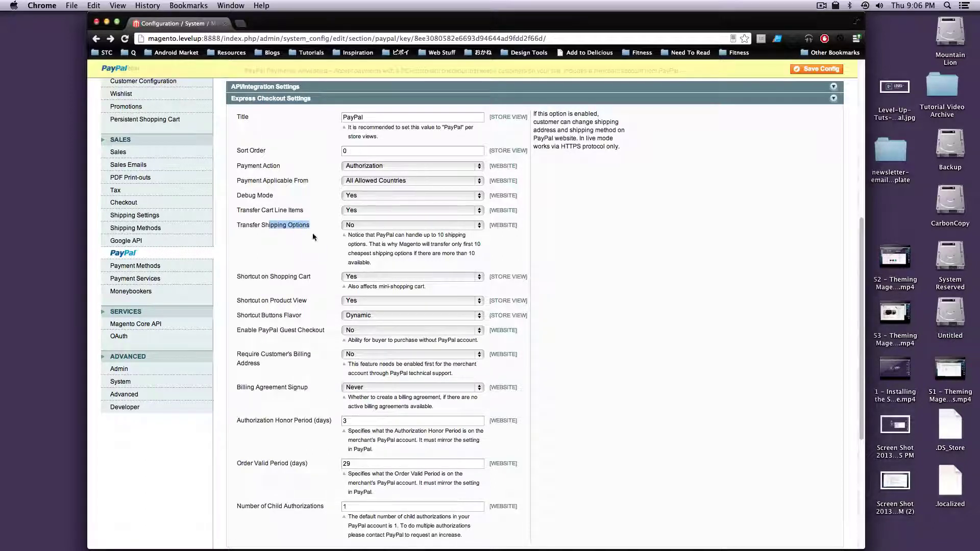
{"action": "left_click_drag", "start_coordinate": [368, 235], "coordinate": [415, 253]}
{"action": "left_click", "coordinate": [355, 271]}
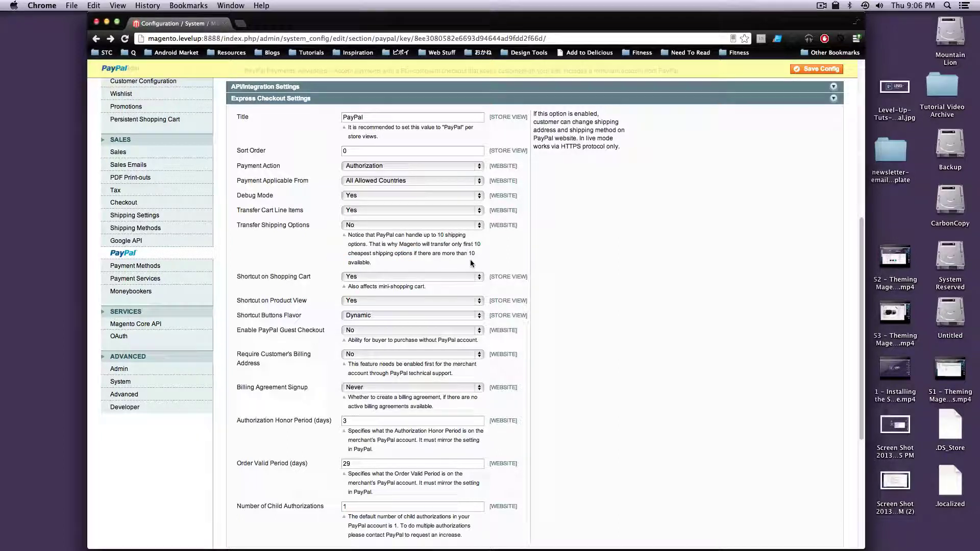
{"action": "scroll", "coordinate": [434, 314], "scroll_direction": "down", "scroll_amount": 2}
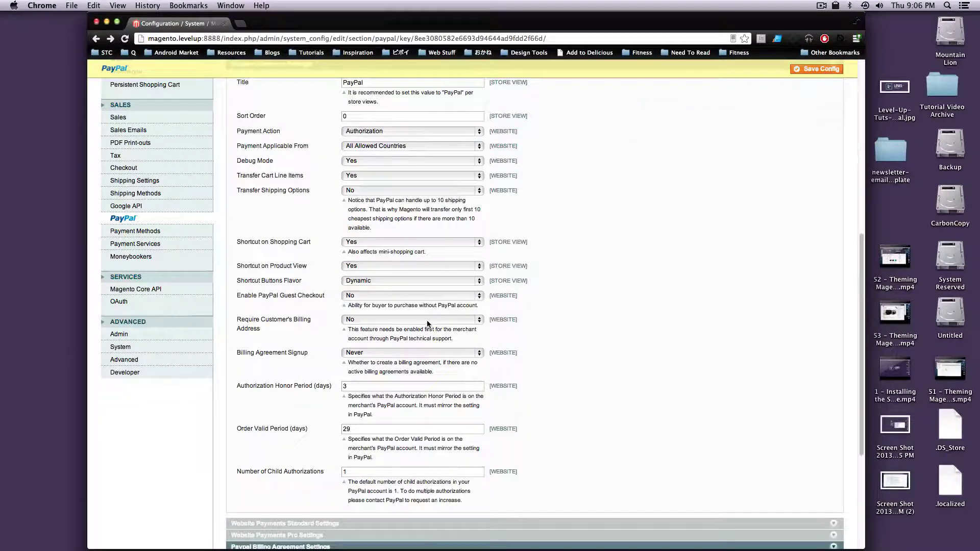
{"action": "mouse_move", "coordinate": [333, 244]}
{"action": "scroll", "coordinate": [334, 240], "scroll_direction": "down", "scroll_amount": 1}
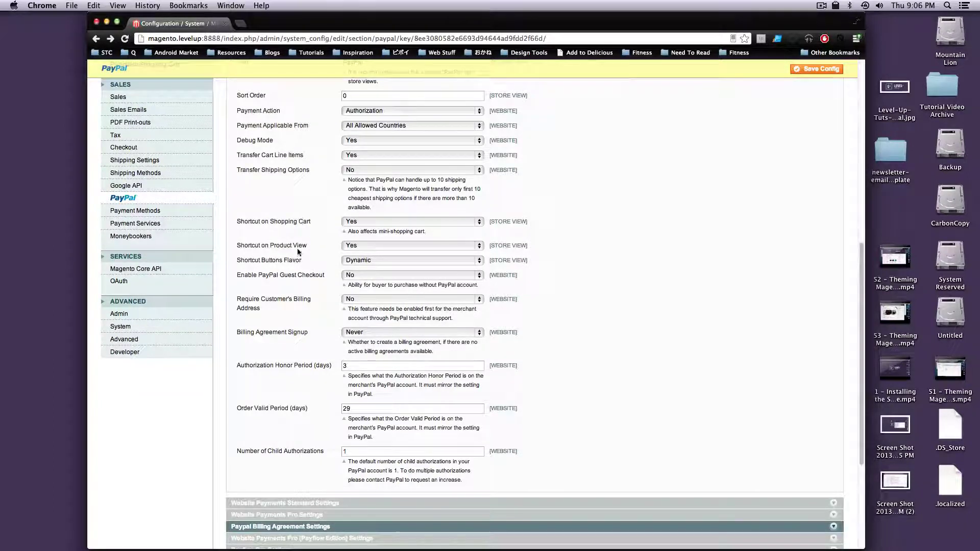
{"action": "left_click_drag", "start_coordinate": [287, 247], "coordinate": [307, 247]}
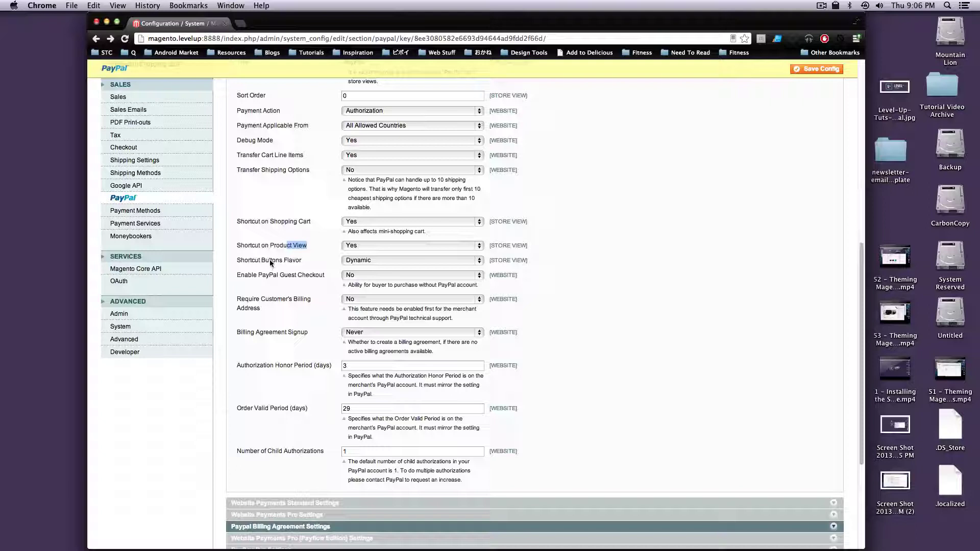
{"action": "scroll", "coordinate": [272, 264], "scroll_direction": "down", "scroll_amount": 2}
Set Shortcut on Product View to No and Enable PayPal Guest Checkout to Yes.
{"action": "left_click_drag", "start_coordinate": [309, 209], "coordinate": [372, 203]}
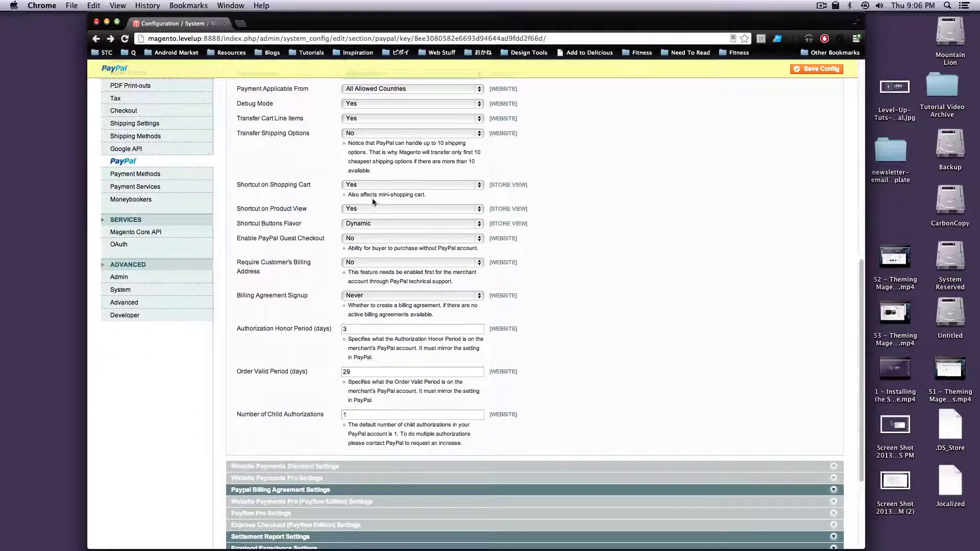
{"action": "left_click", "coordinate": [367, 210]}
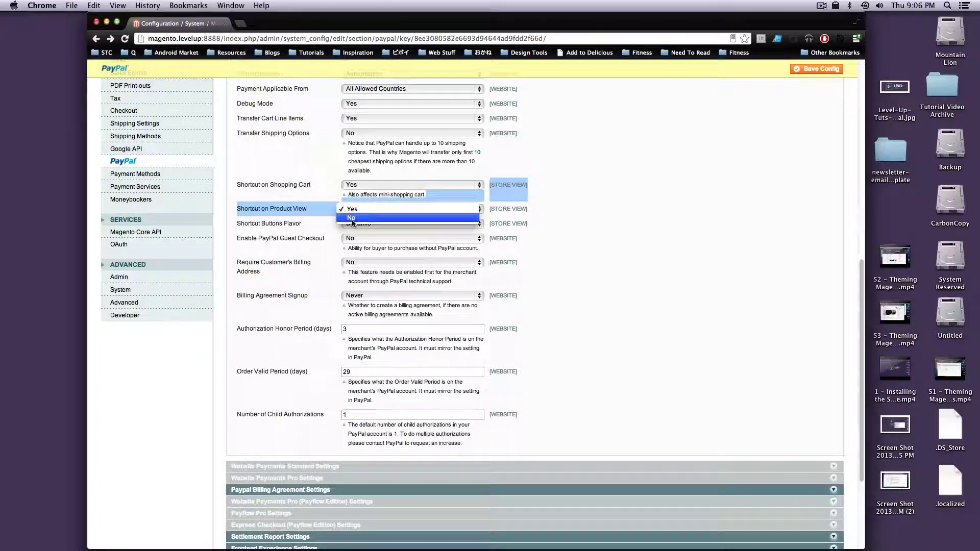
{"action": "left_click", "coordinate": [353, 226]}
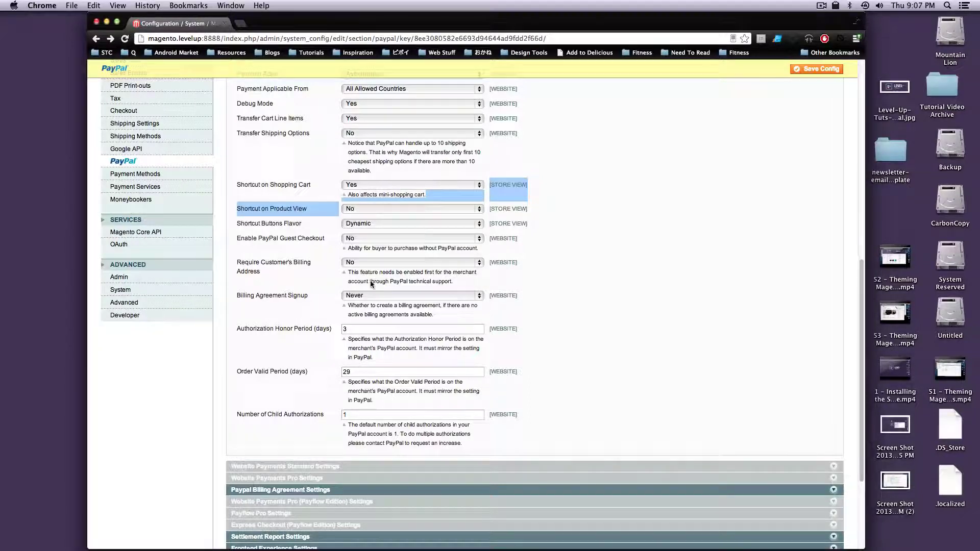
{"action": "left_click", "coordinate": [418, 241]}
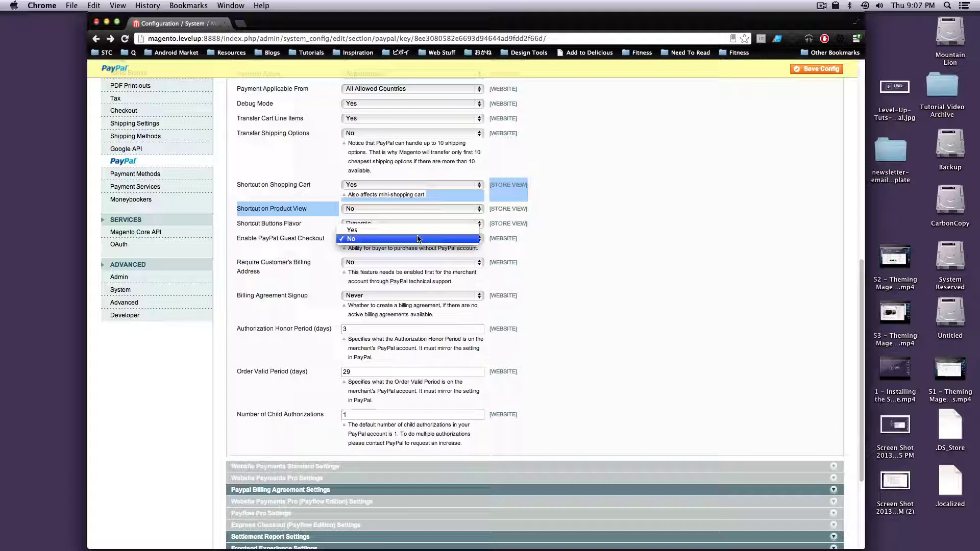
{"action": "left_click", "coordinate": [416, 229]}
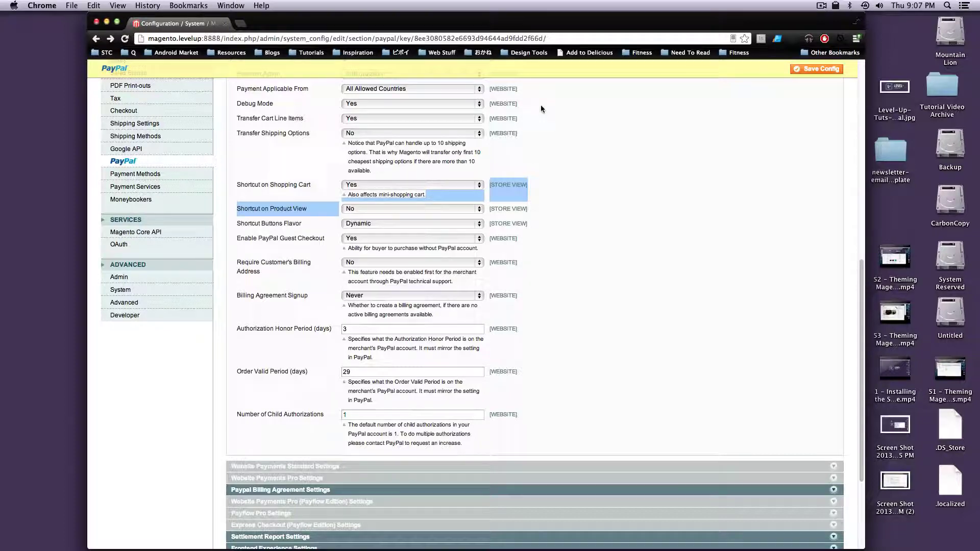
Review the billing address note and the Authorization Honor Period of 3 days.
{"action": "left_click_drag", "start_coordinate": [343, 273], "coordinate": [448, 274]}
{"action": "left_click", "coordinate": [359, 278]}
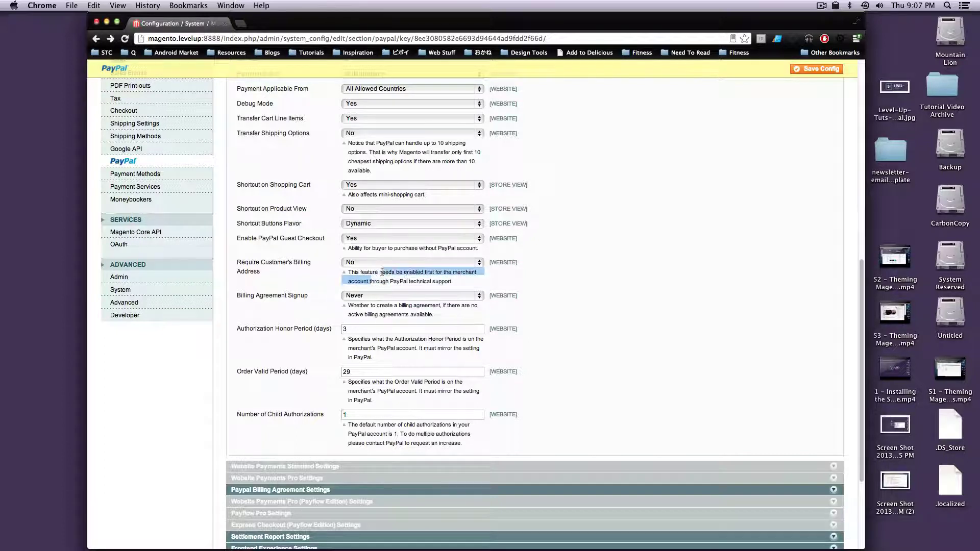
{"action": "left_click_drag", "start_coordinate": [370, 281], "coordinate": [381, 282]}
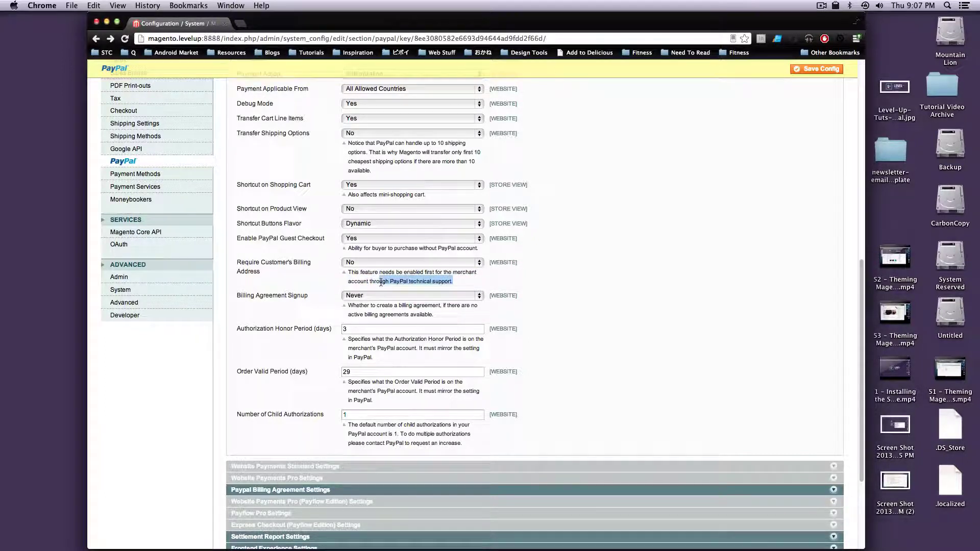
{"action": "left_click", "coordinate": [409, 281]}
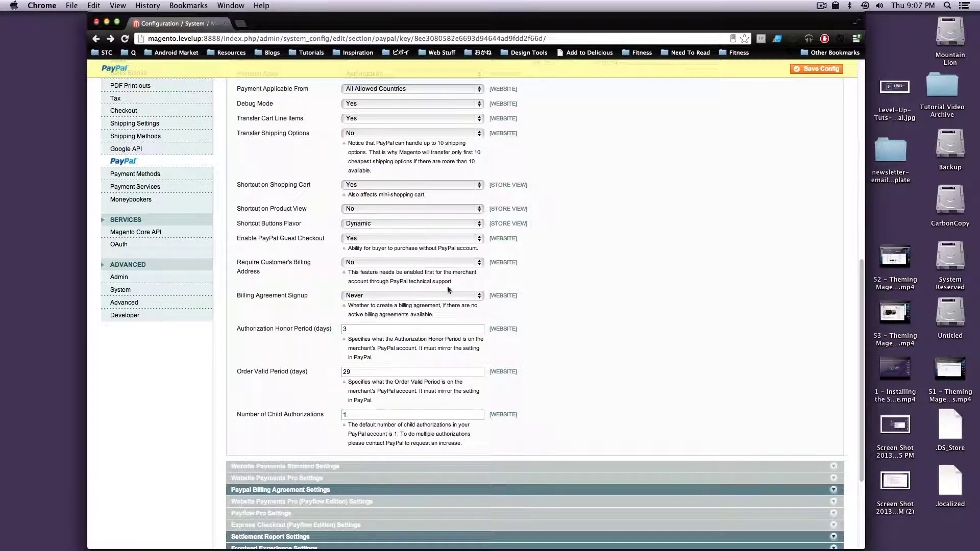
{"action": "double_click", "coordinate": [372, 328]}
{"action": "left_click_drag", "start_coordinate": [276, 328], "coordinate": [336, 332]}
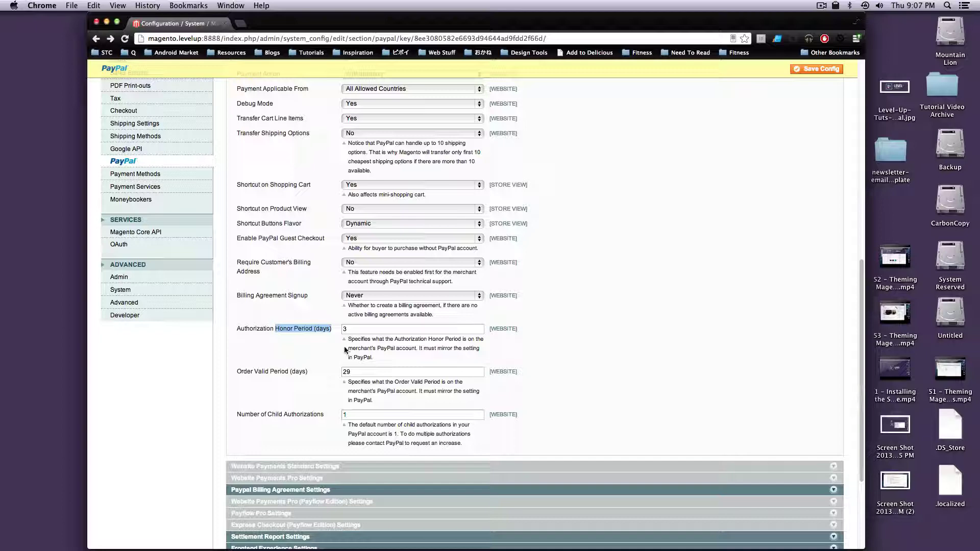
{"action": "scroll", "coordinate": [378, 480], "scroll_direction": "down", "scroll_amount": 3}
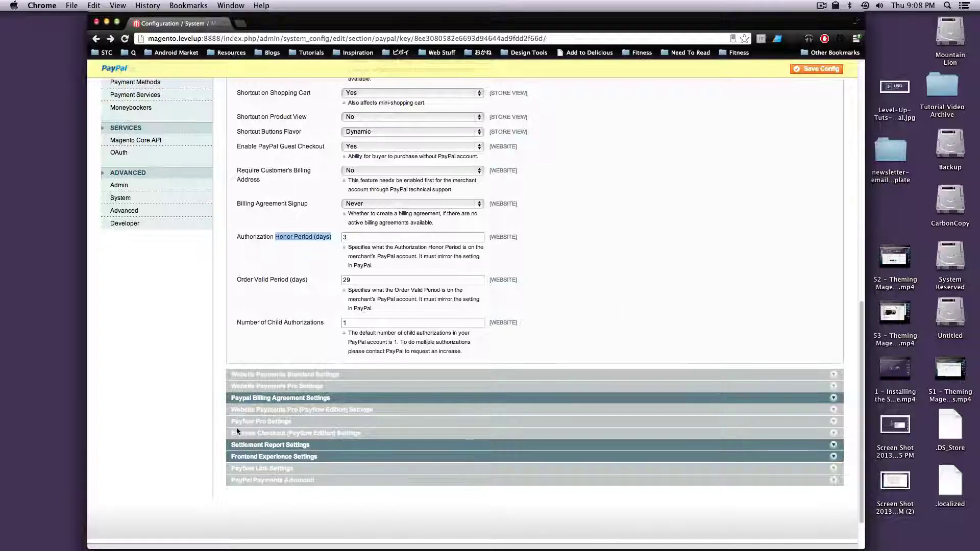
Expand Paypal Billing Agreement Settings, showing Enabled Yes and Payment Action Authorization.
{"action": "left_click", "coordinate": [279, 403]}
{"action": "scroll", "coordinate": [355, 315], "scroll_direction": "up", "scroll_amount": 8}
{"action": "scroll", "coordinate": [344, 293], "scroll_direction": "up", "scroll_amount": 2}
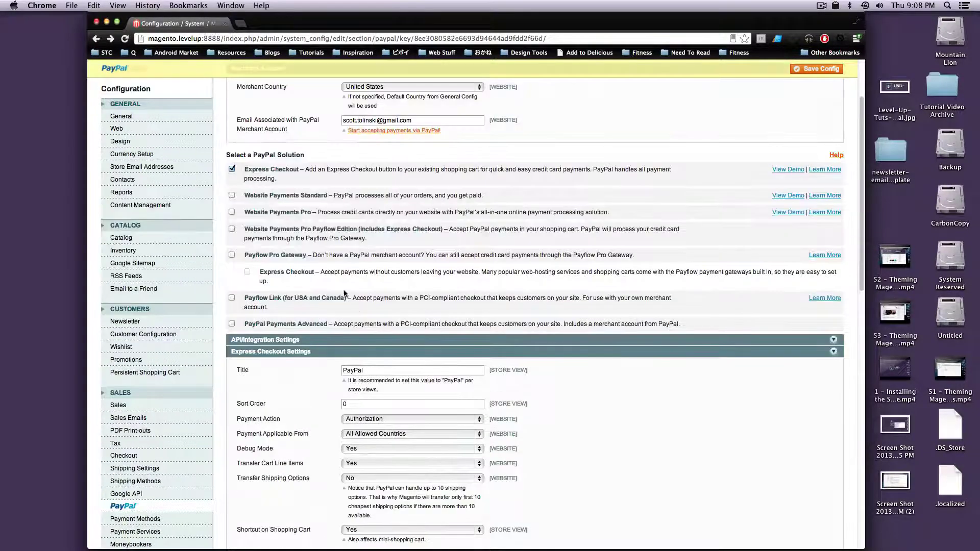
{"action": "double_click", "coordinate": [371, 119]}
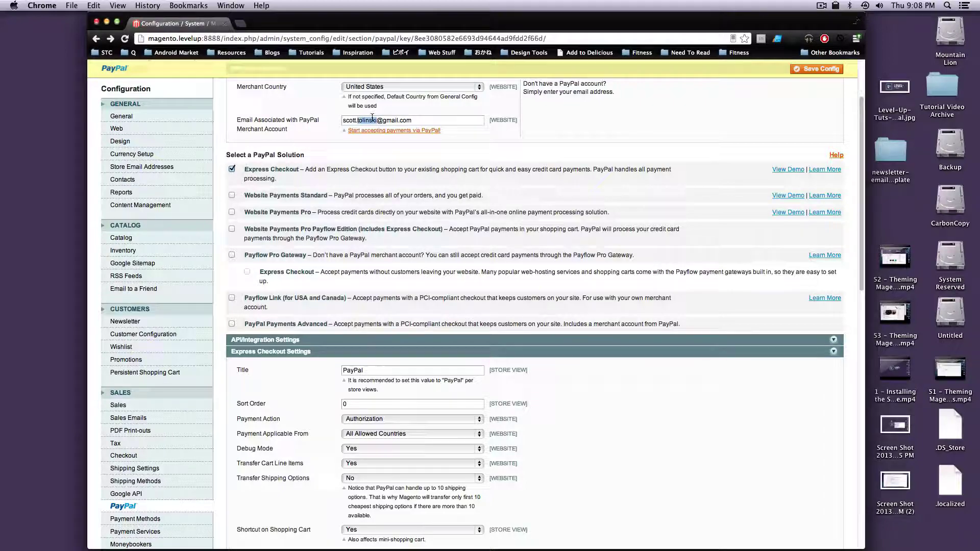
{"action": "scroll", "coordinate": [370, 165], "scroll_direction": "down", "scroll_amount": 4}
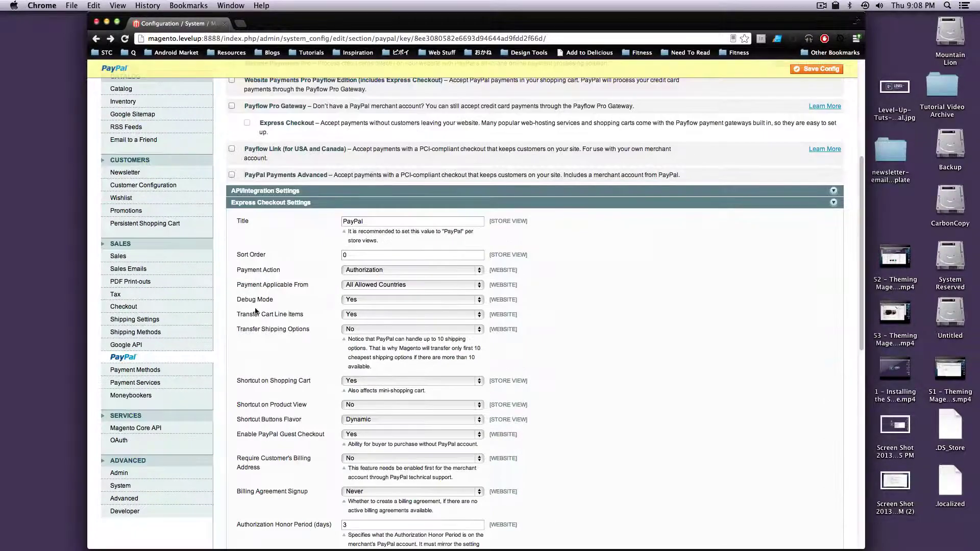
{"action": "scroll", "coordinate": [256, 311], "scroll_direction": "down", "scroll_amount": 12}
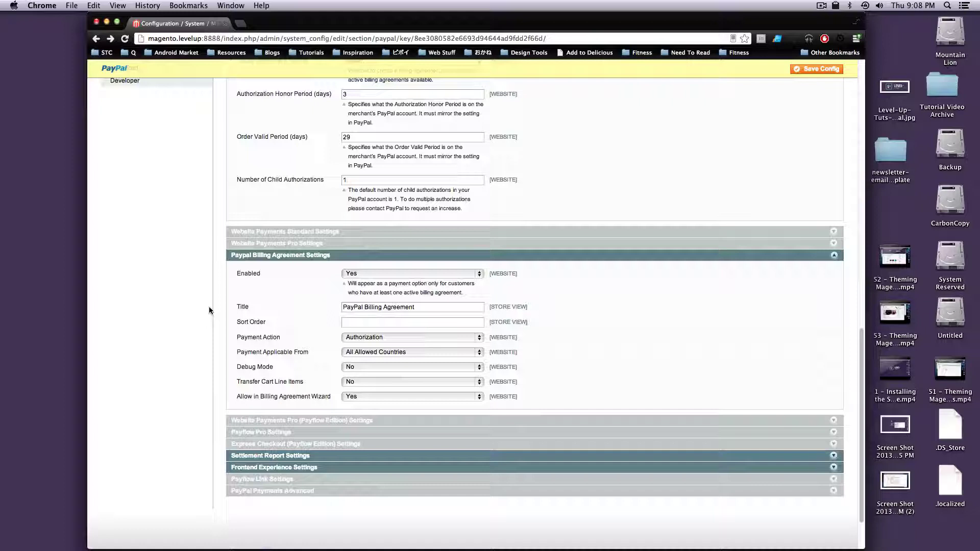
Set Billing Agreement Enabled to No and collapse that section.
{"action": "scroll", "coordinate": [228, 320], "scroll_direction": "down", "scroll_amount": 1}
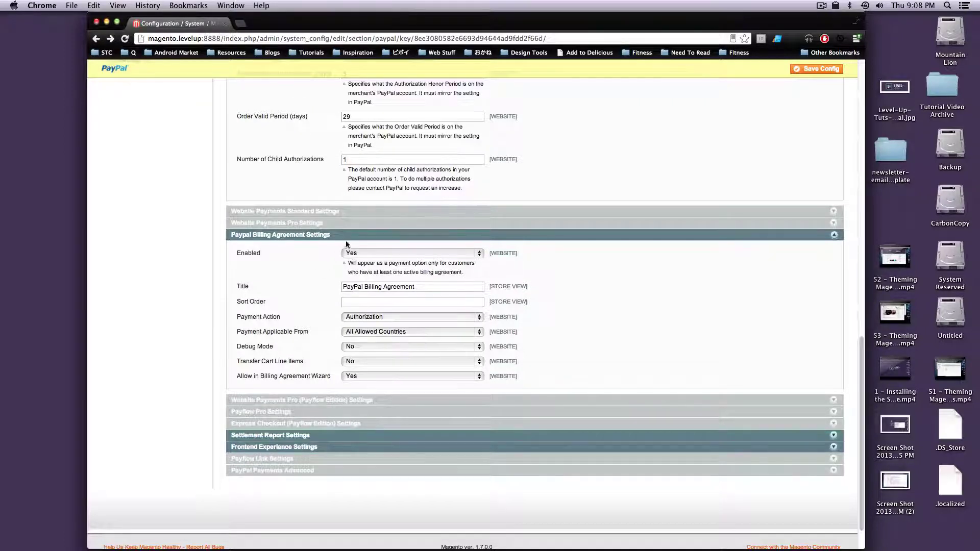
{"action": "left_click", "coordinate": [347, 255]}
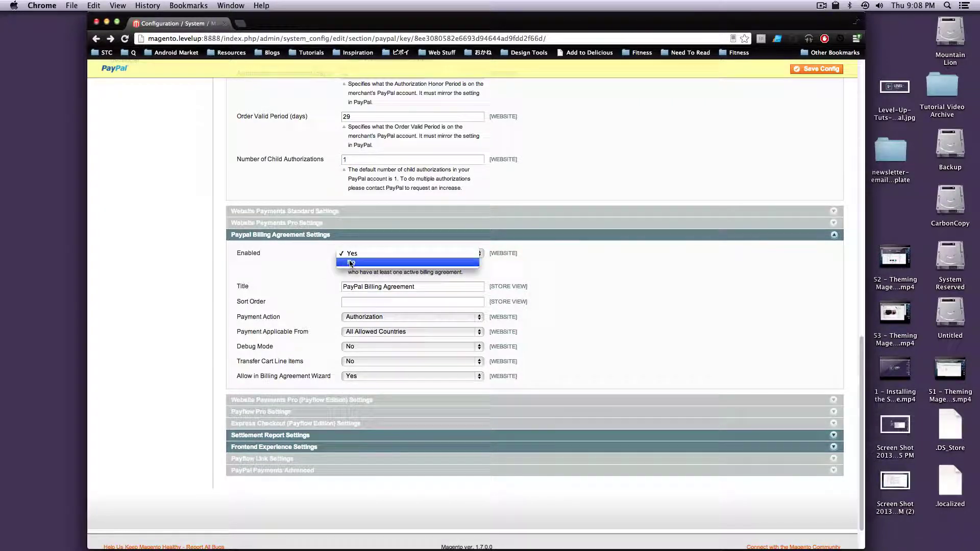
{"action": "left_click", "coordinate": [349, 262]}
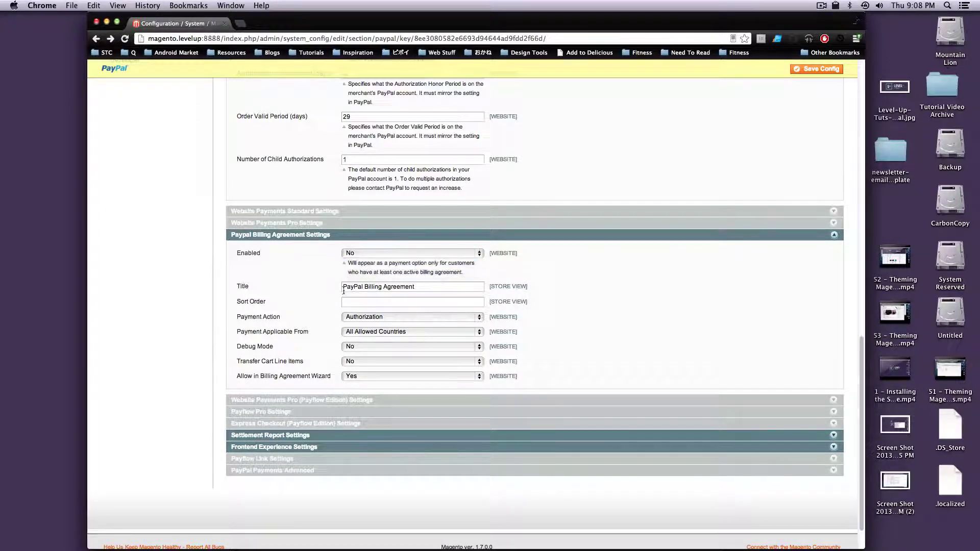
{"action": "left_click", "coordinate": [394, 236]}
Choose No Logo for PayPal Product Logo in Frontend Experience Settings.
{"action": "left_click", "coordinate": [324, 405]}
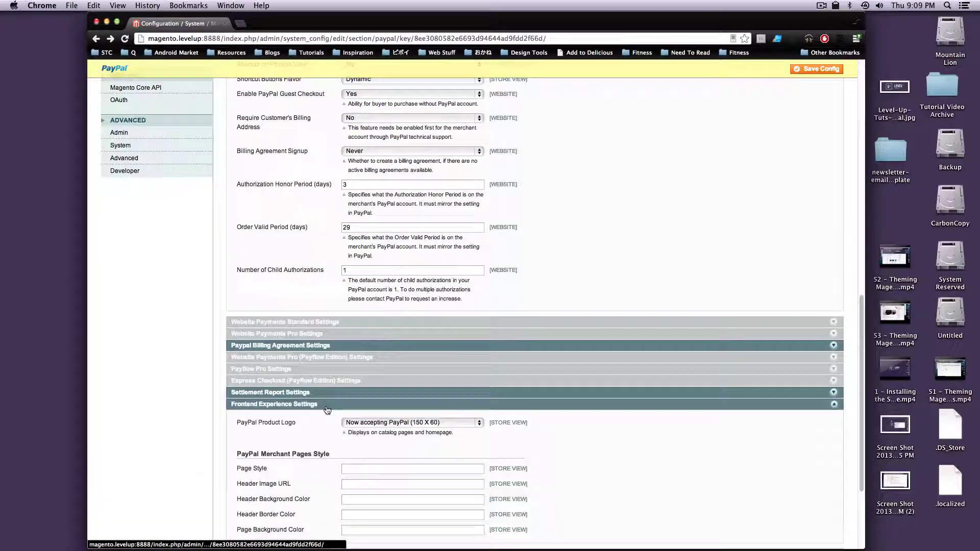
{"action": "scroll", "coordinate": [347, 378], "scroll_direction": "down", "scroll_amount": 3}
{"action": "scroll", "coordinate": [354, 364], "scroll_direction": "down", "scroll_amount": 3}
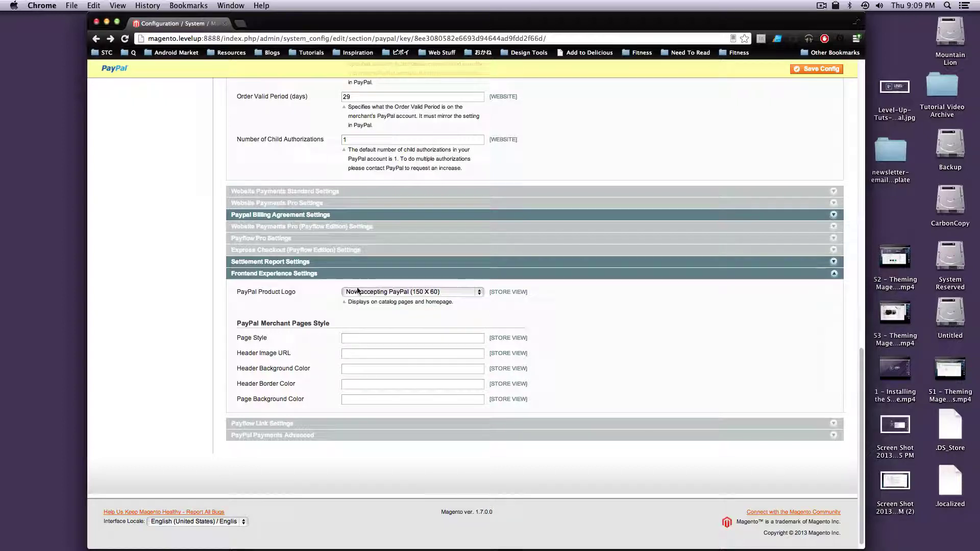
{"action": "left_click", "coordinate": [380, 292]}
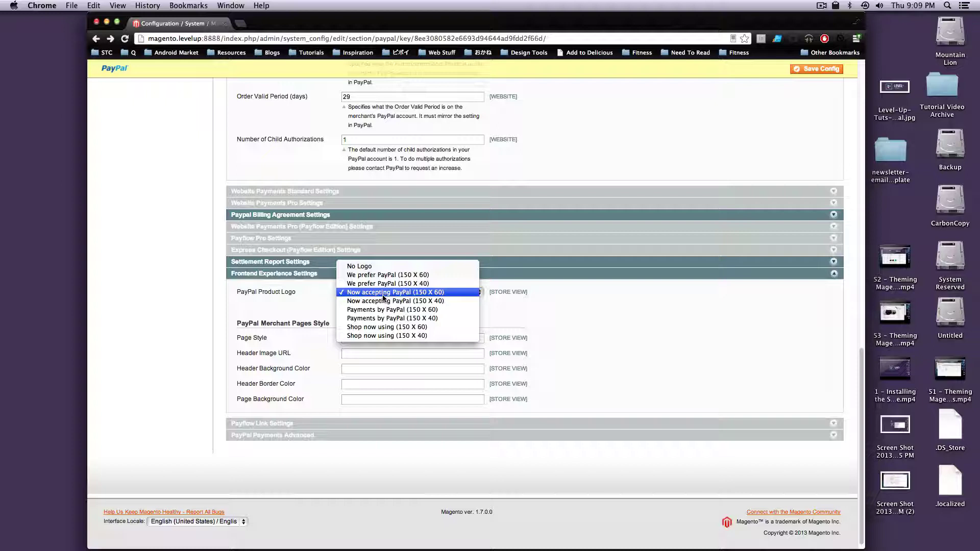
{"action": "left_click", "coordinate": [423, 266]}
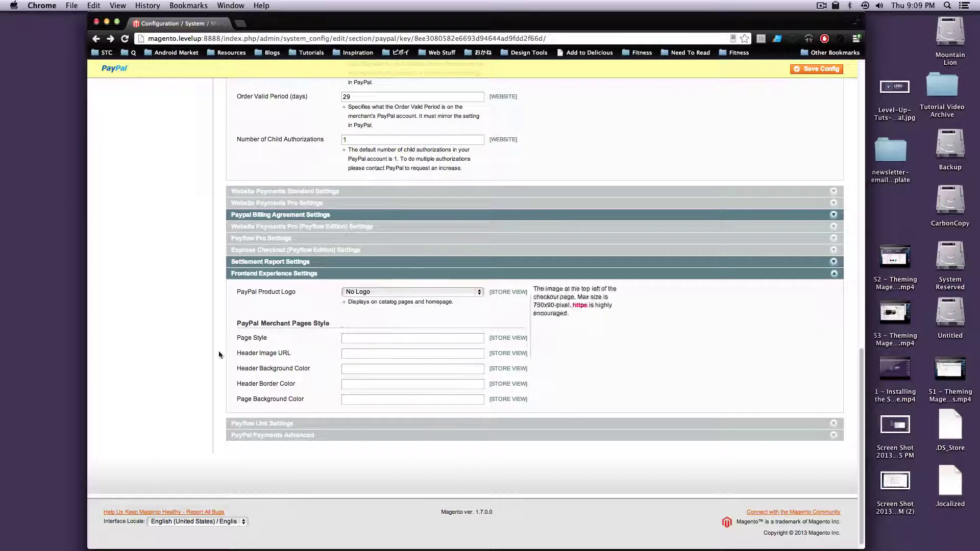
{"action": "scroll", "coordinate": [404, 377], "scroll_direction": "up", "scroll_amount": 10}
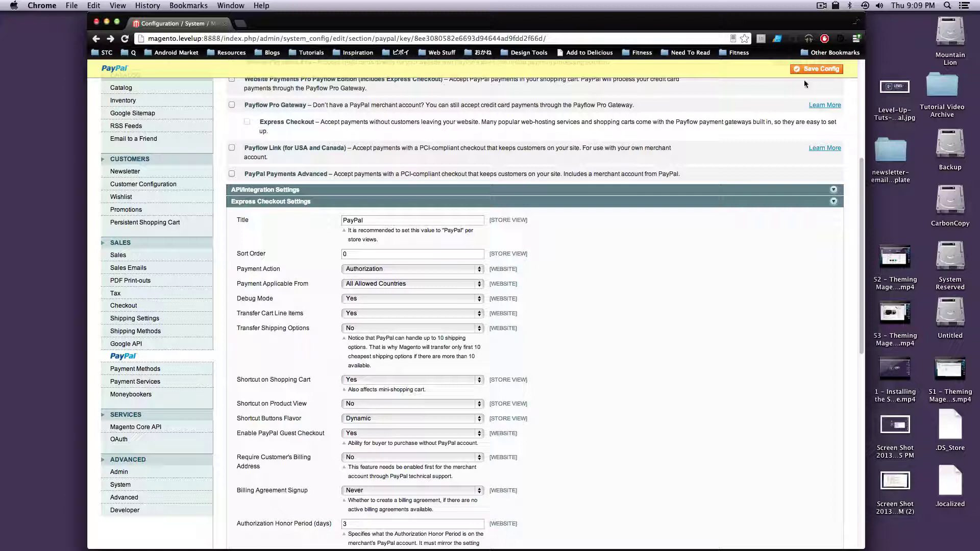
Save the PayPal configuration and copy the store's web address.
{"action": "left_click", "coordinate": [817, 69]}
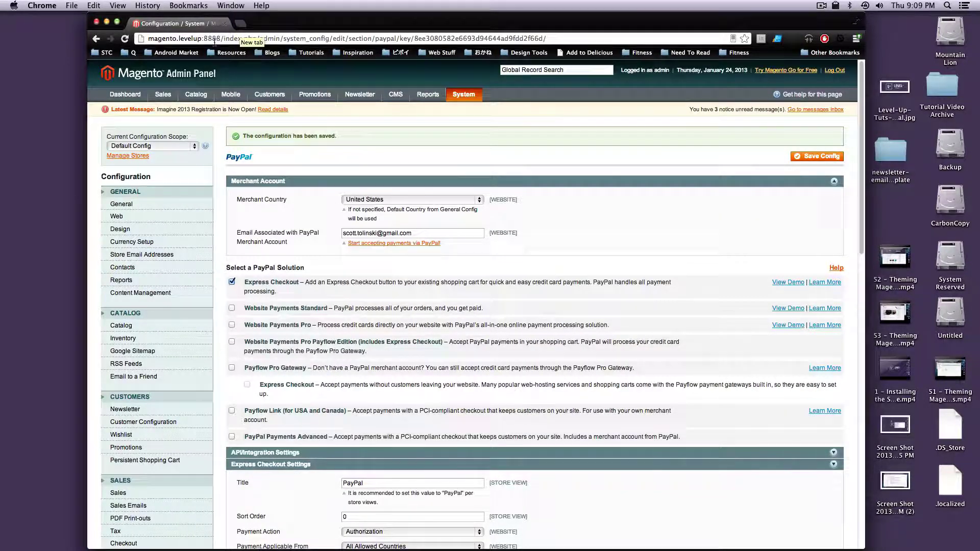
{"action": "left_click_drag", "start_coordinate": [221, 39], "coordinate": [121, 38]}
{"action": "key", "text": "super+c"}
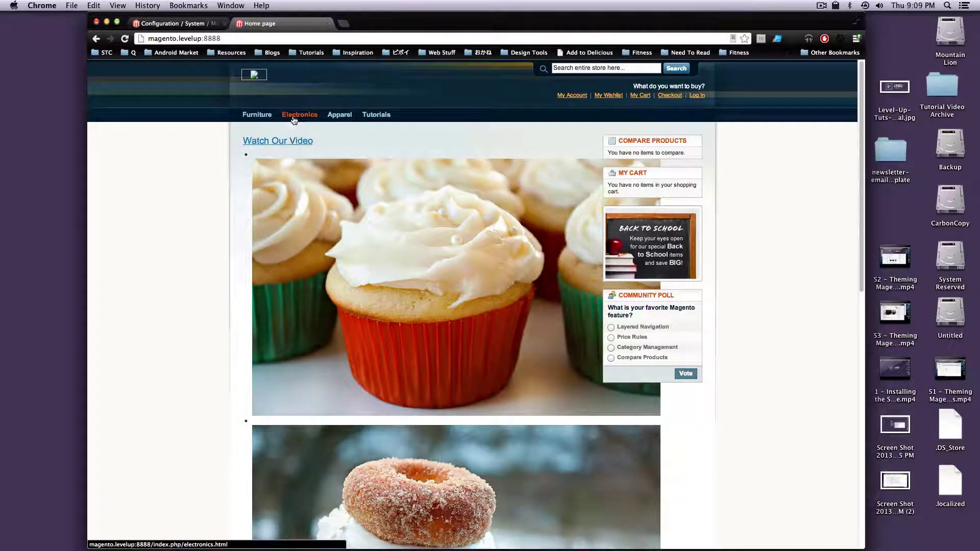
Browse Electronics > Cell Phones and add a black Nokia 2610 Phone ($149.99) to the cart.
{"action": "left_click", "coordinate": [299, 114]}
{"action": "mouse_move", "coordinate": [317, 153]}
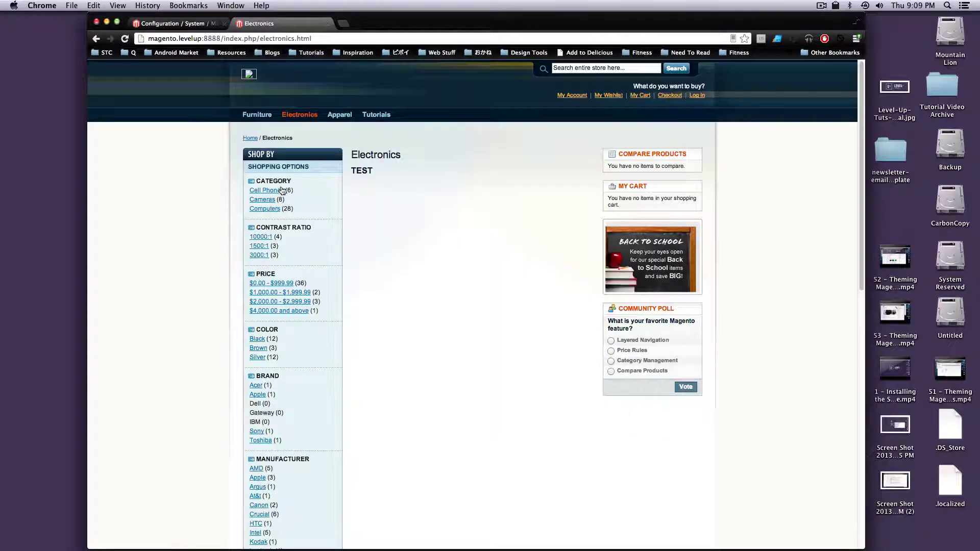
{"action": "left_click", "coordinate": [283, 191]}
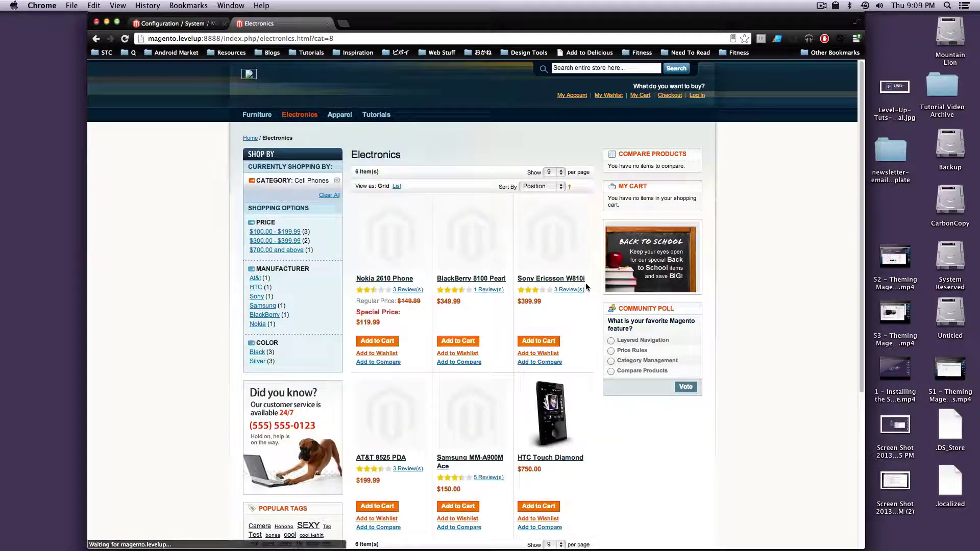
{"action": "left_click", "coordinate": [381, 341]}
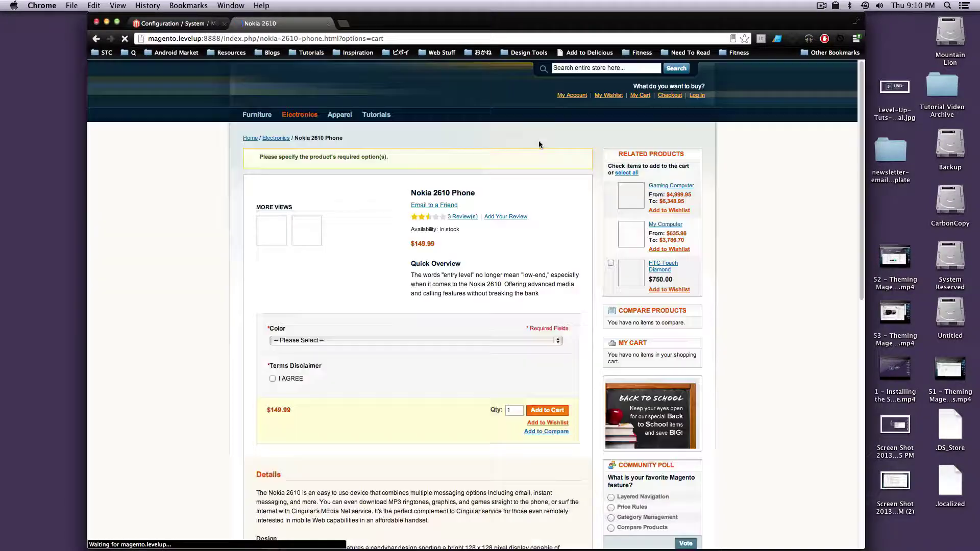
{"action": "left_click", "coordinate": [639, 96]}
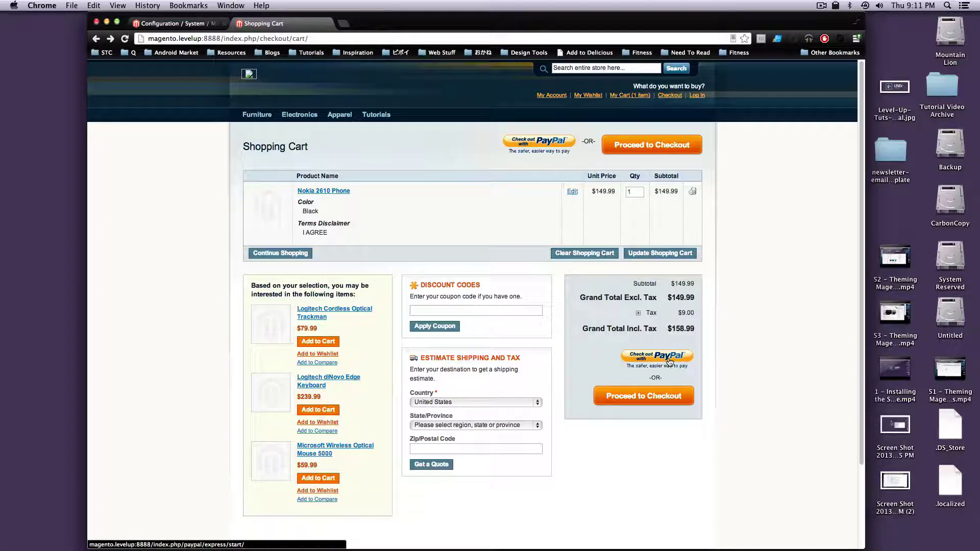
{"action": "left_click", "coordinate": [670, 362]}
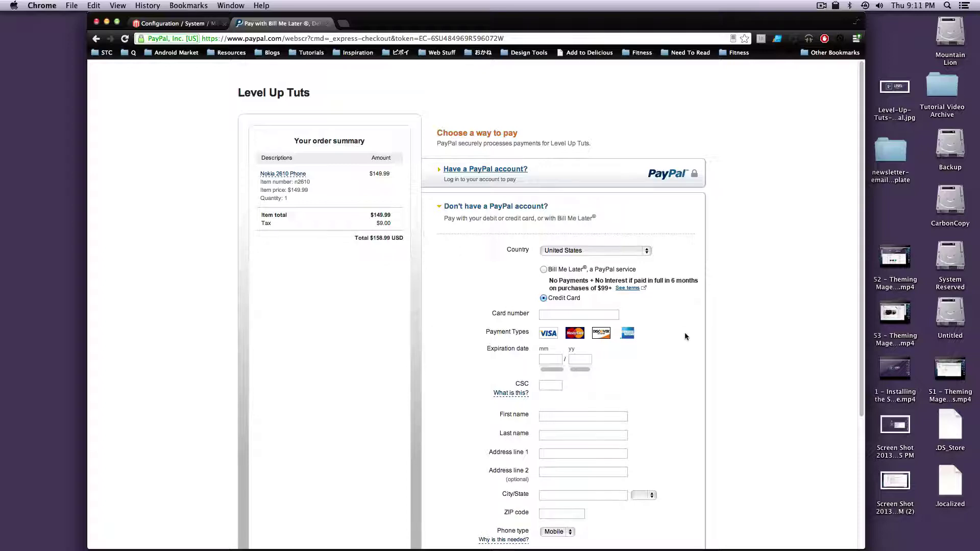
{"action": "left_click_drag", "start_coordinate": [385, 238], "coordinate": [374, 239]}
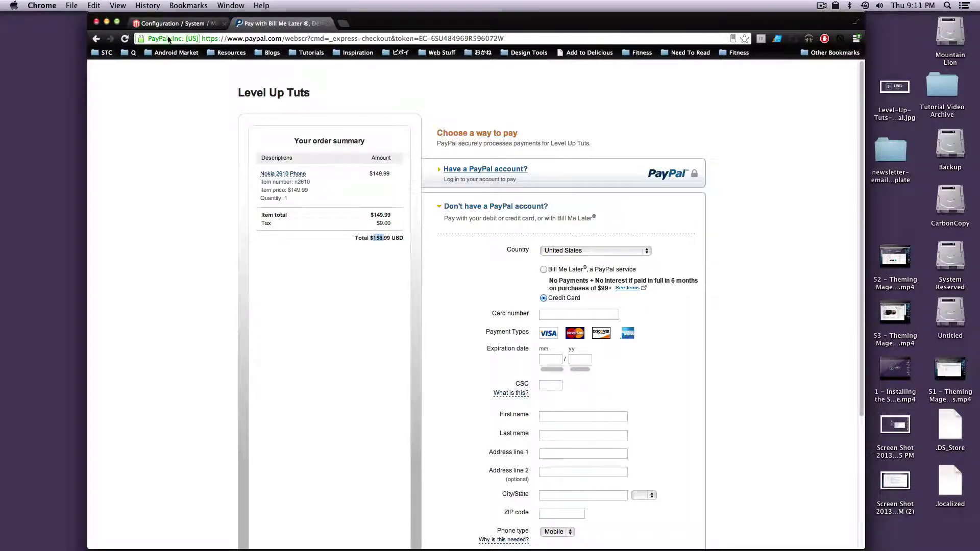
{"action": "left_click", "coordinate": [95, 40]}
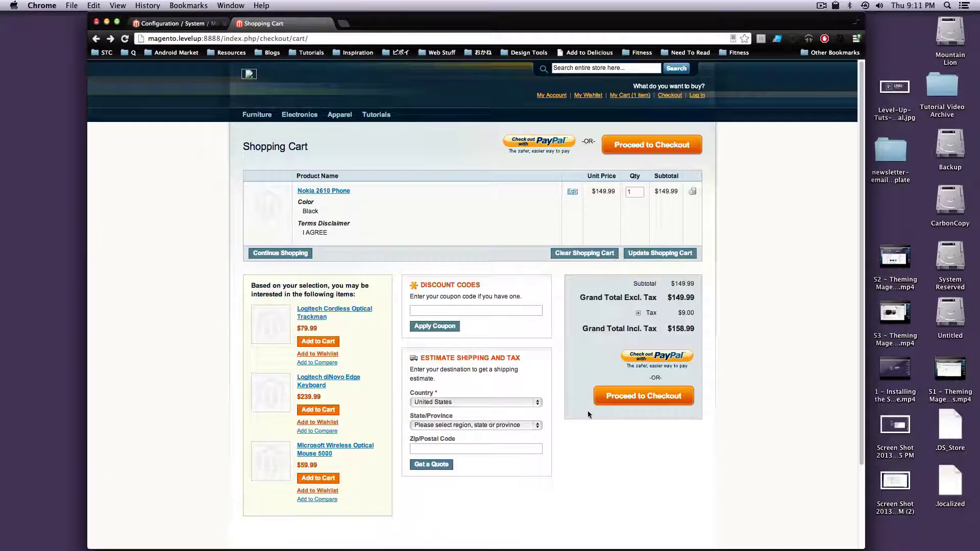
Check out as a guest, enter billing details, keep UPS Ground shipping, and choose PayPal payment.
{"action": "left_click", "coordinate": [609, 403]}
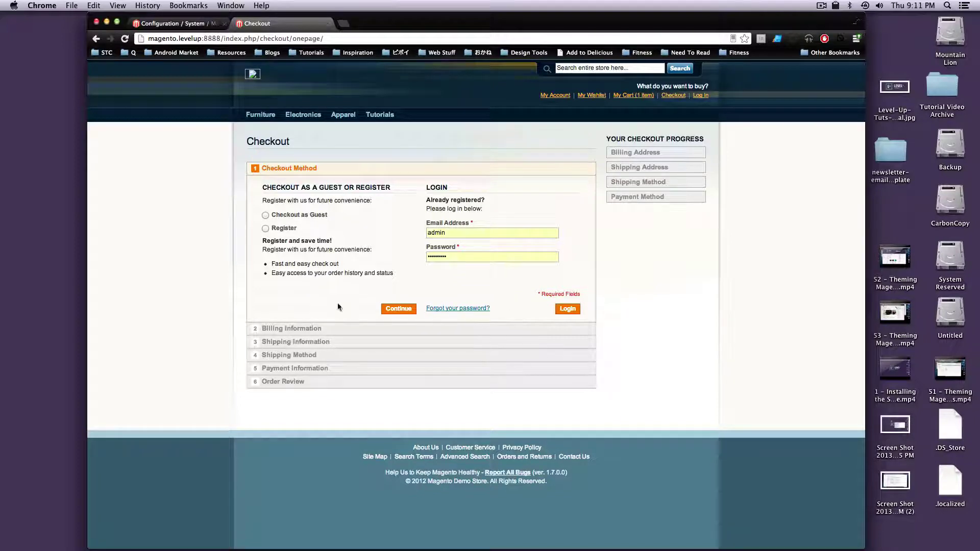
{"action": "left_click", "coordinate": [281, 214]}
{"action": "left_click", "coordinate": [409, 311]}
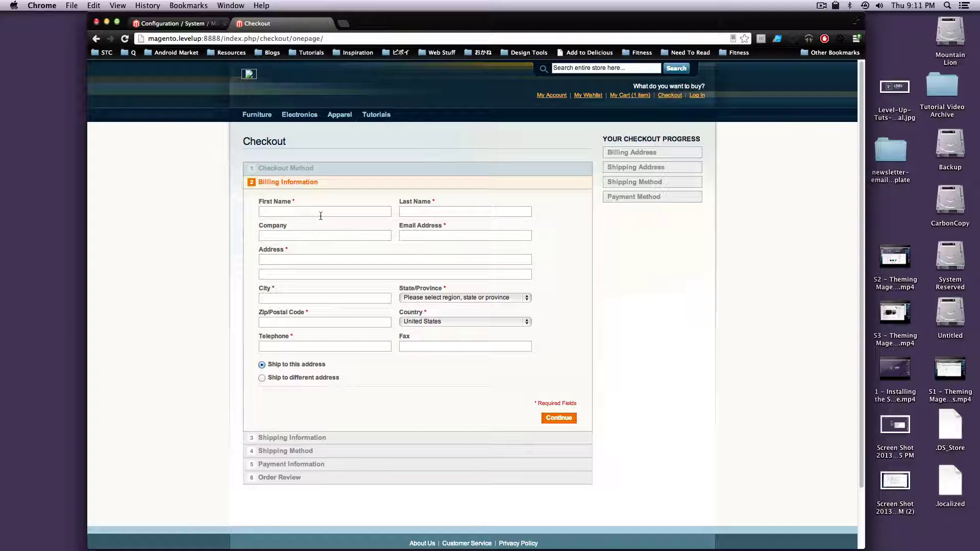
{"action": "left_click", "coordinate": [317, 214]}
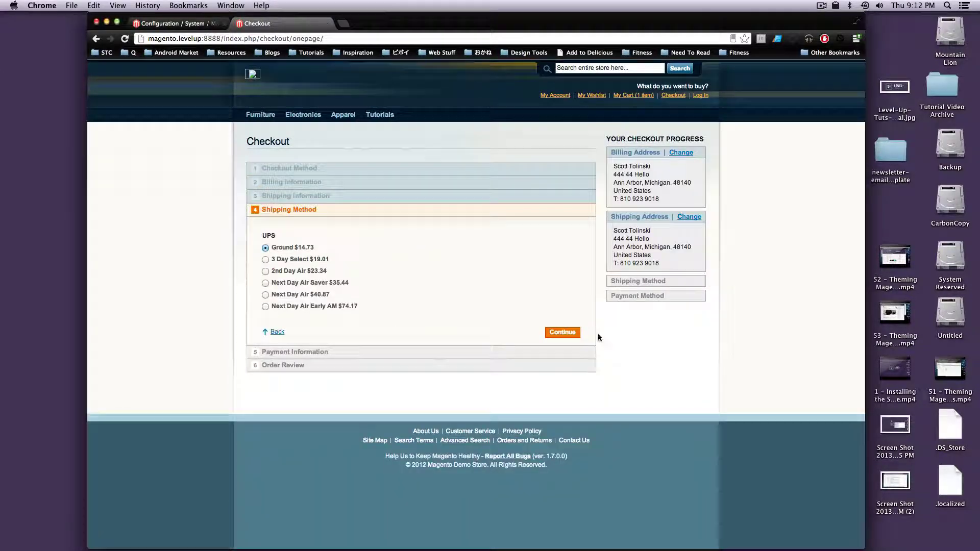
{"action": "left_click", "coordinate": [563, 332]}
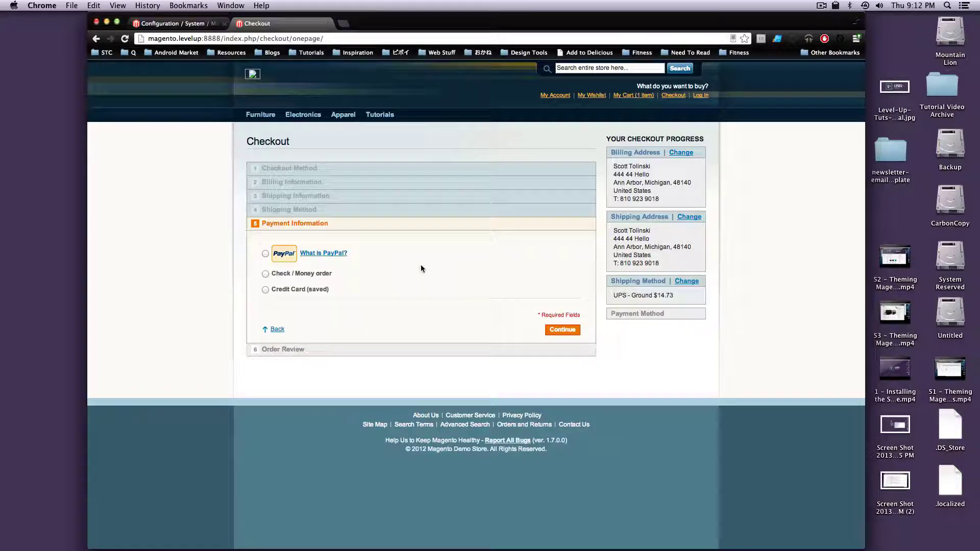
{"action": "left_click", "coordinate": [266, 254]}
Set Express Checkout's Shortcut on Shopping Cart to No and save the PayPal configuration.
{"action": "left_click", "coordinate": [173, 23]}
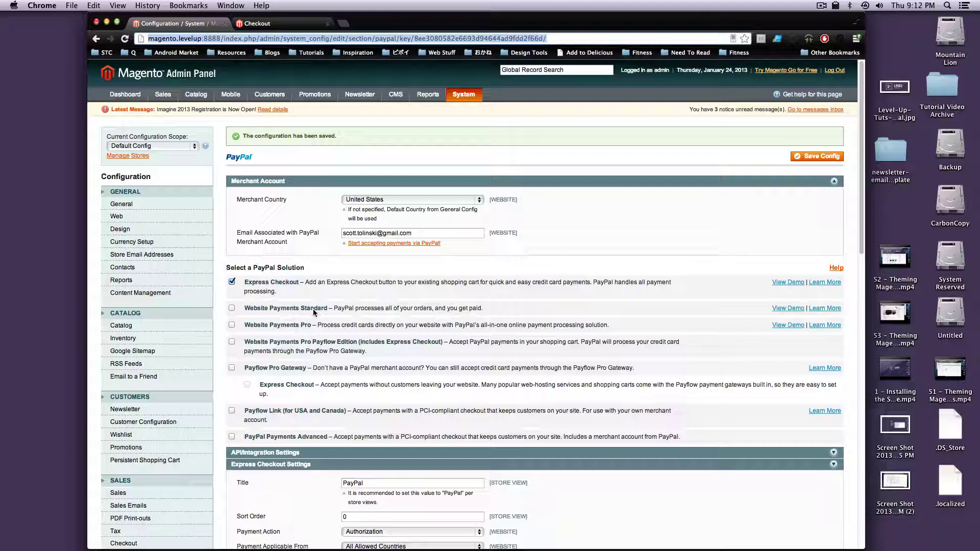
{"action": "scroll", "coordinate": [314, 313], "scroll_direction": "down", "scroll_amount": 5}
{"action": "scroll", "coordinate": [308, 319], "scroll_direction": "down", "scroll_amount": 5}
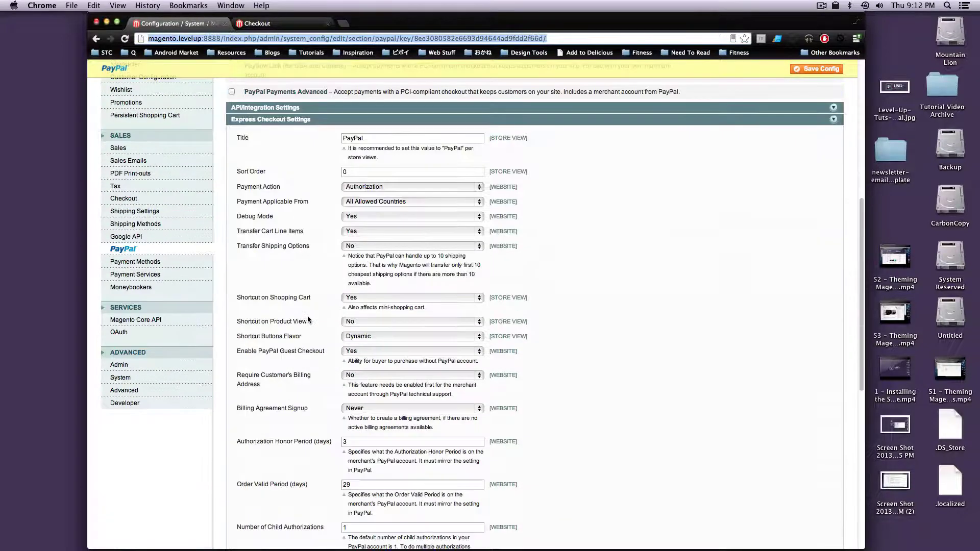
{"action": "scroll", "coordinate": [308, 319], "scroll_direction": "down", "scroll_amount": 8}
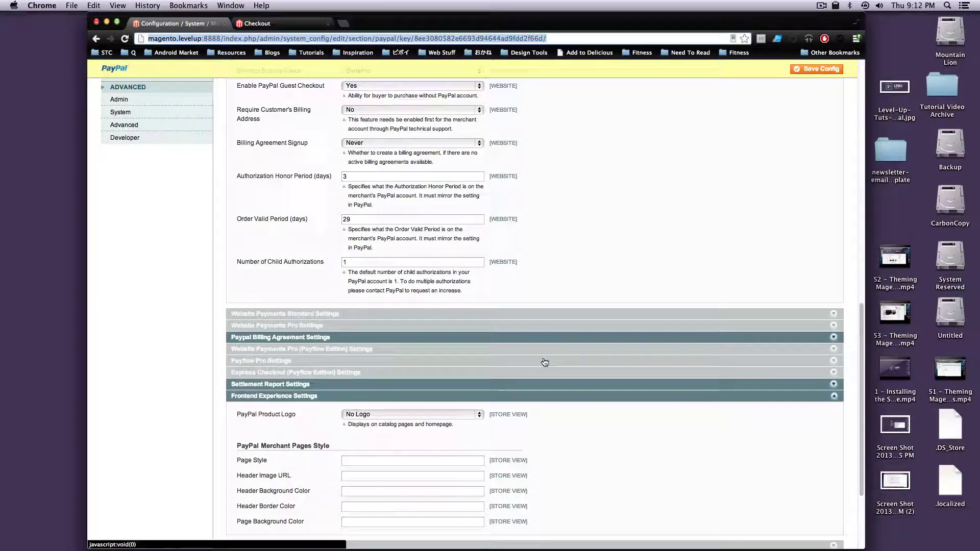
{"action": "scroll", "coordinate": [332, 341], "scroll_direction": "up", "scroll_amount": 8}
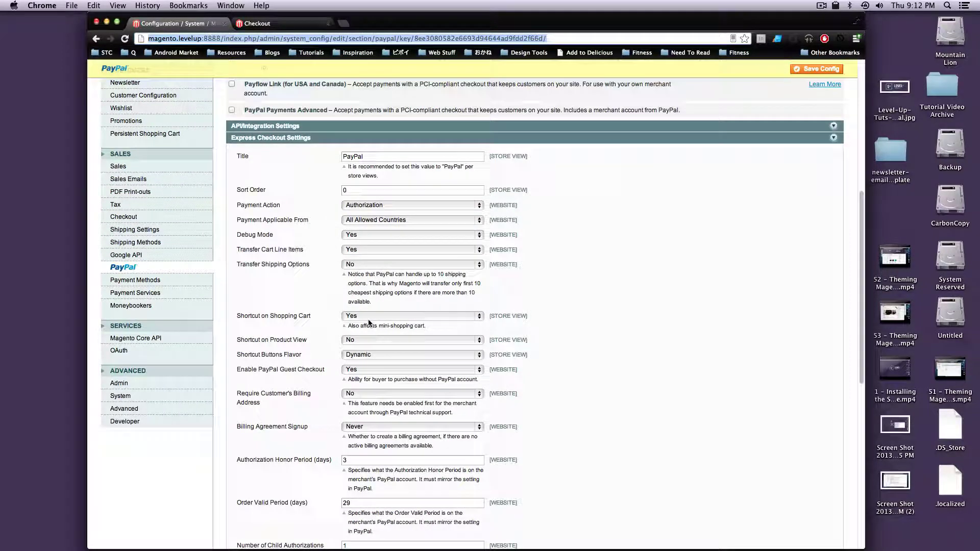
{"action": "left_click", "coordinate": [375, 317]}
{"action": "left_click", "coordinate": [364, 326]}
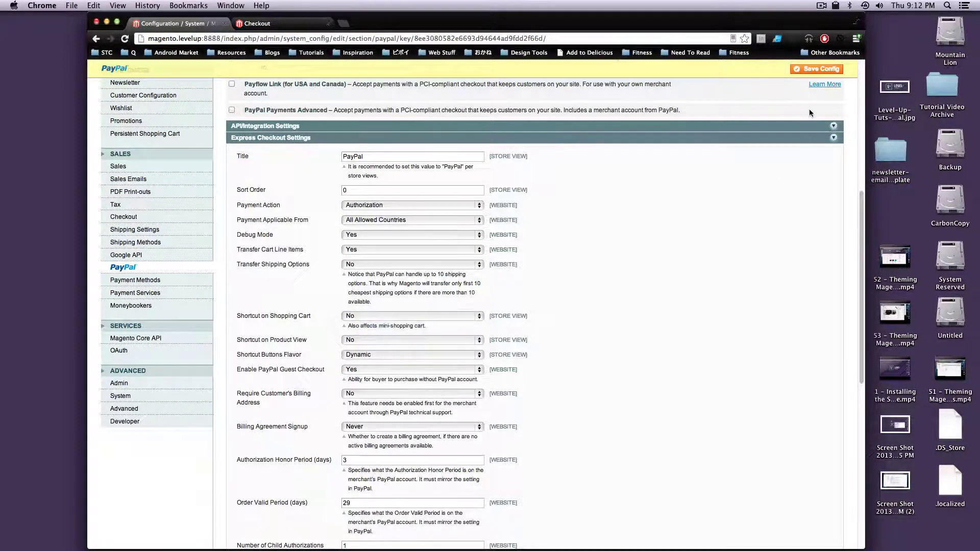
{"action": "left_click", "coordinate": [817, 69]}
{"action": "left_click", "coordinate": [258, 24]}
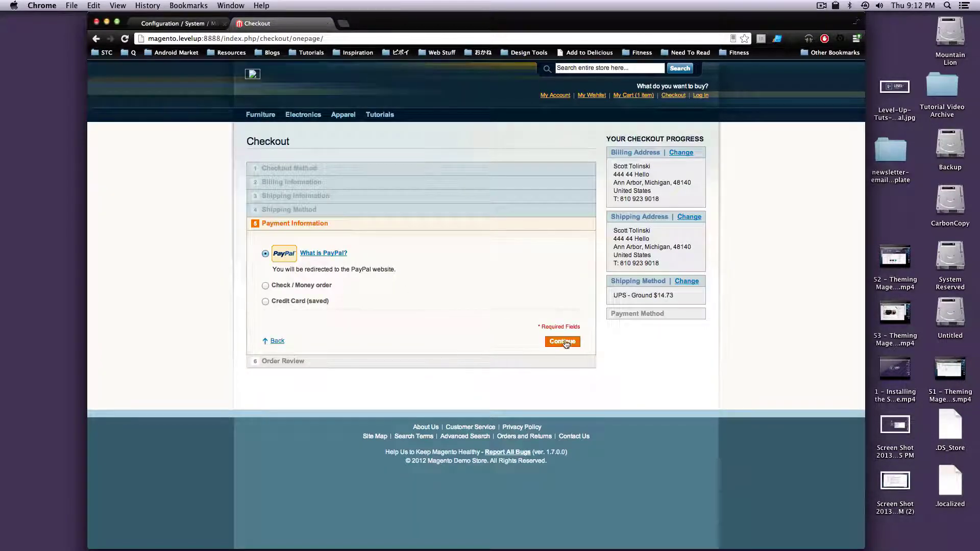
Submit the PayPal payment, then select the cart's #10736 City, State and Postal Code rejection error.
{"action": "left_click", "coordinate": [565, 342]}
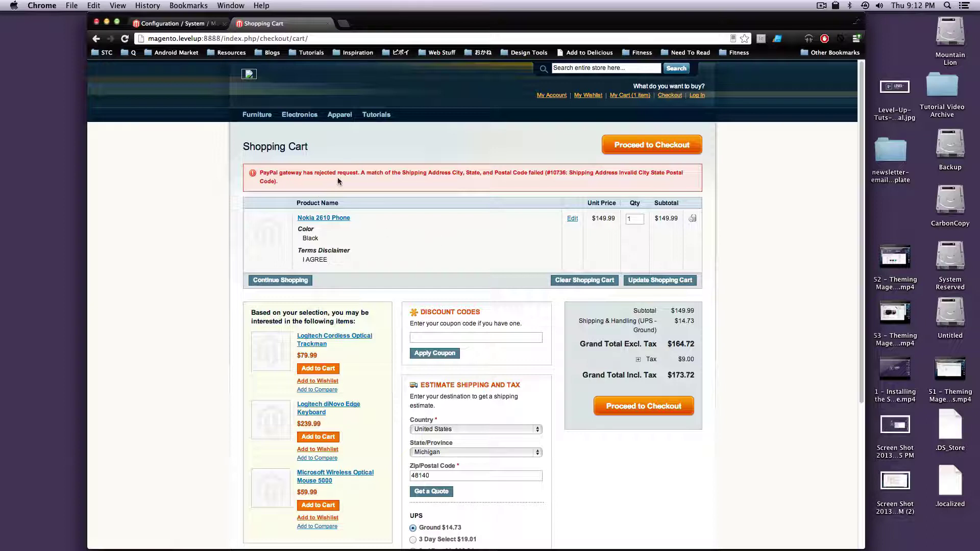
{"action": "left_click_drag", "start_coordinate": [337, 173], "coordinate": [421, 176]}
{"action": "left_click", "coordinate": [275, 184]}
{"action": "triple_click", "coordinate": [268, 180]}
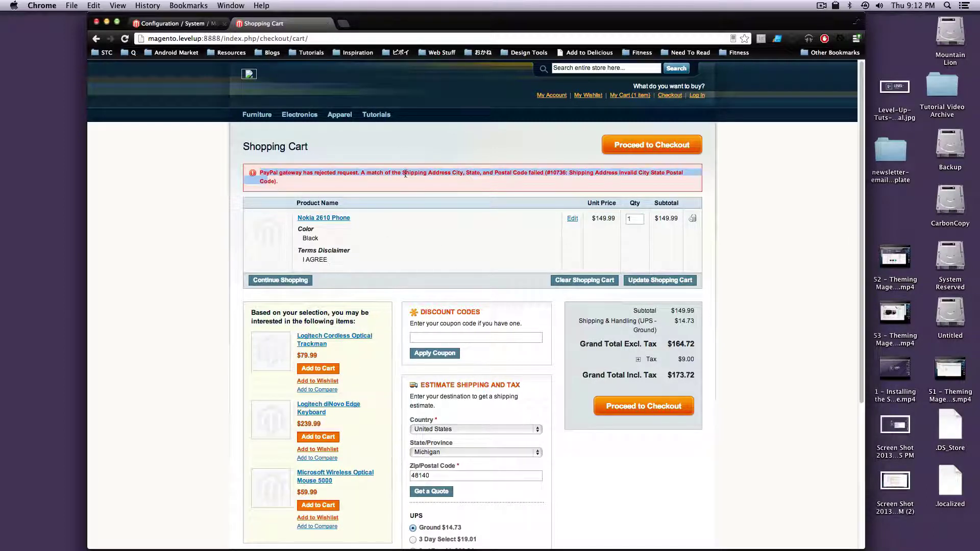
{"action": "left_click", "coordinate": [268, 179]}
{"action": "left_click_drag", "start_coordinate": [365, 172], "coordinate": [521, 183]}
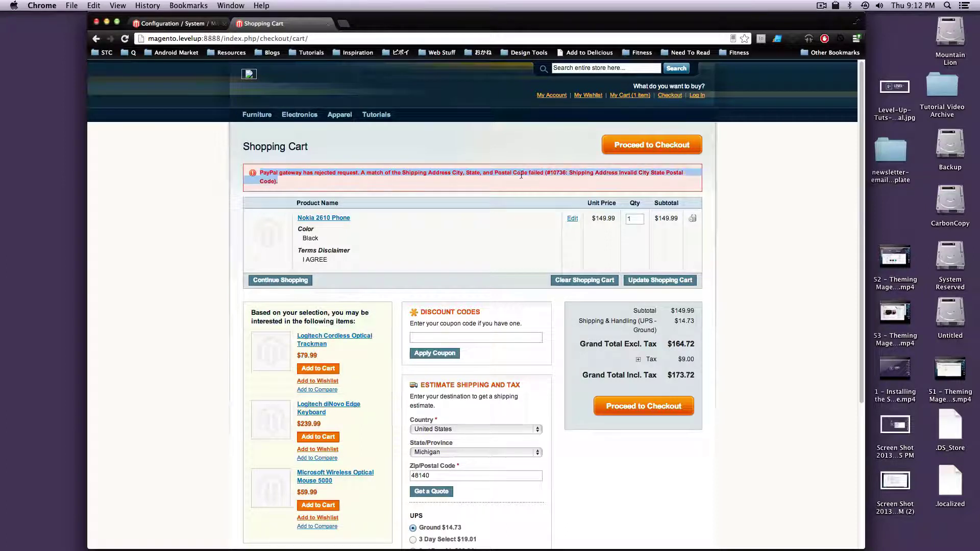
{"action": "left_click", "coordinate": [515, 175]}
{"action": "left_click_drag", "start_coordinate": [423, 172], "coordinate": [522, 162]}
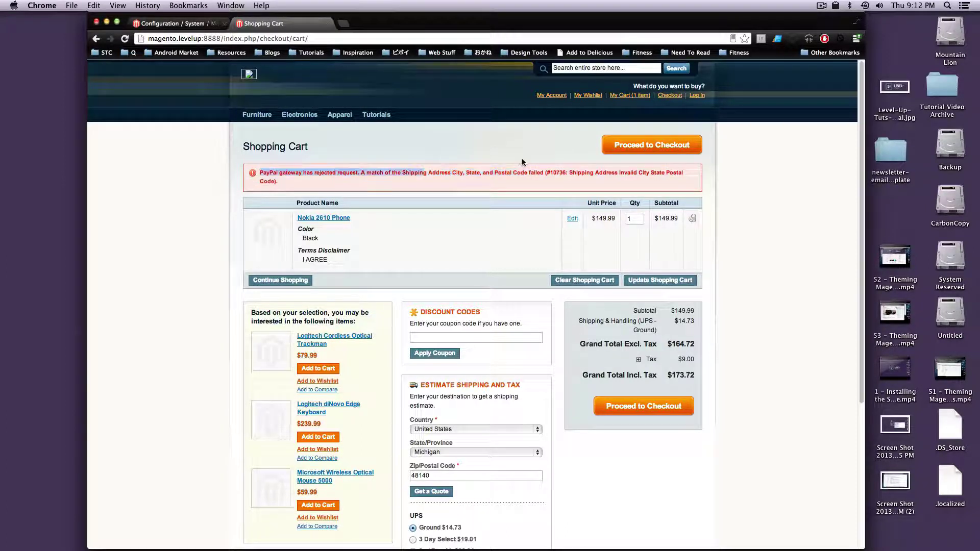